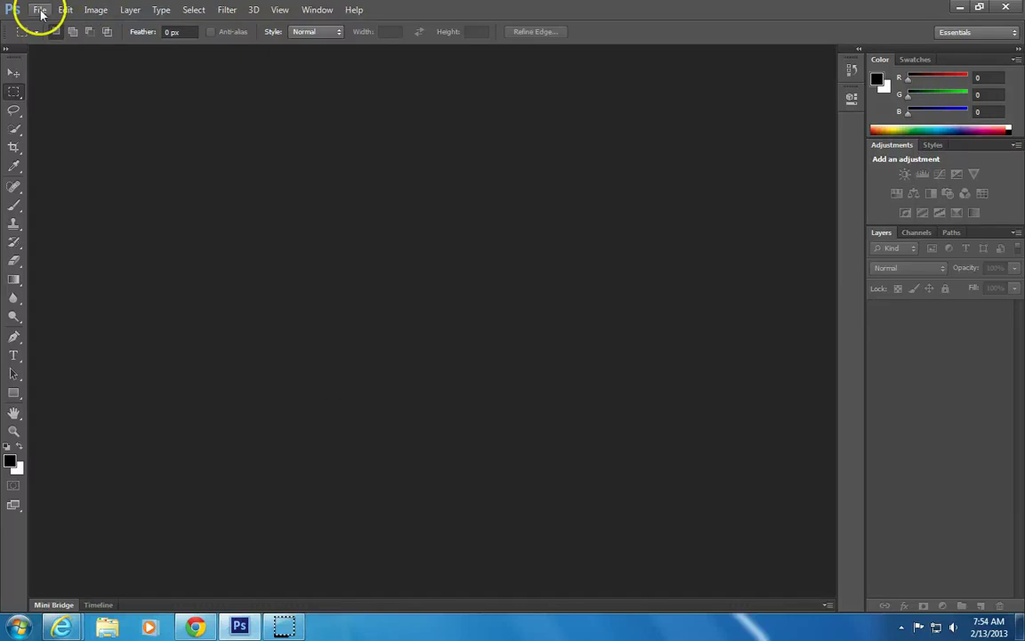
Step: Try opening Fat Cat via File > Open As as a Photoshop document, then dismiss the error
click(40, 11)
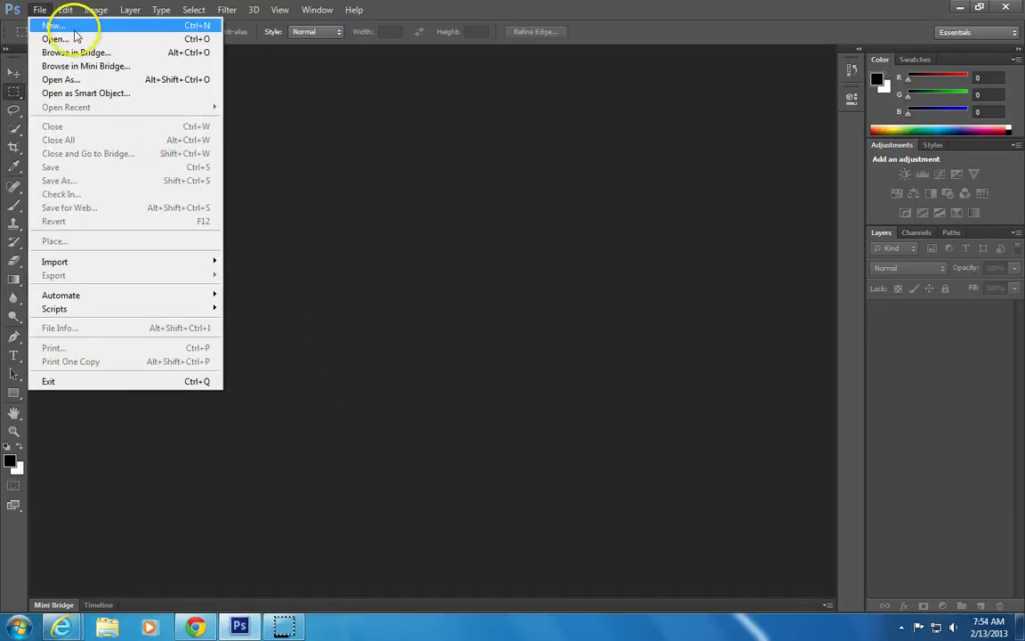
click(60, 80)
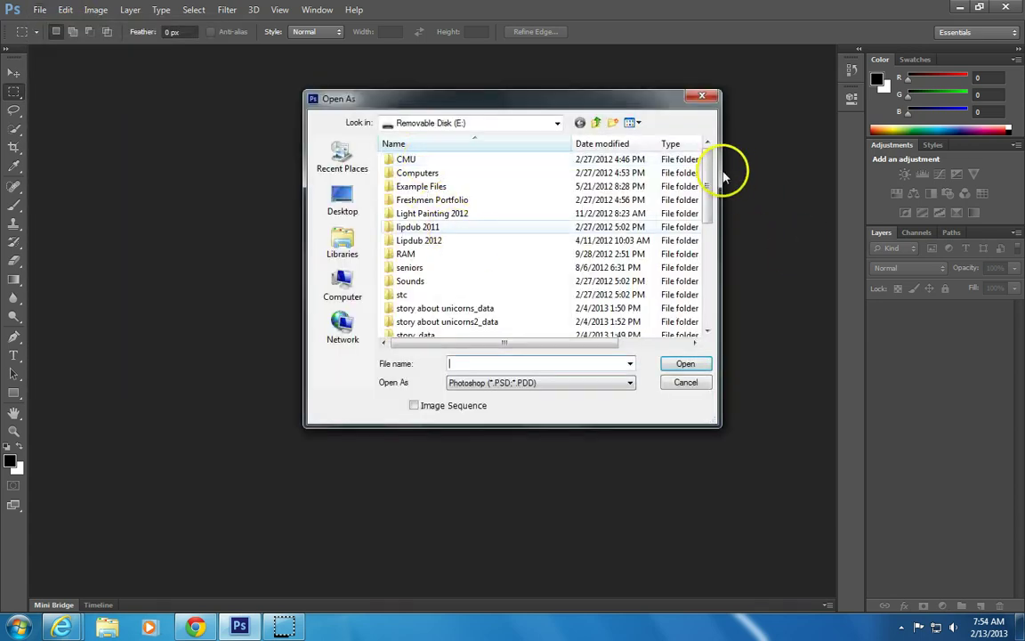
drag(710, 174, 712, 248)
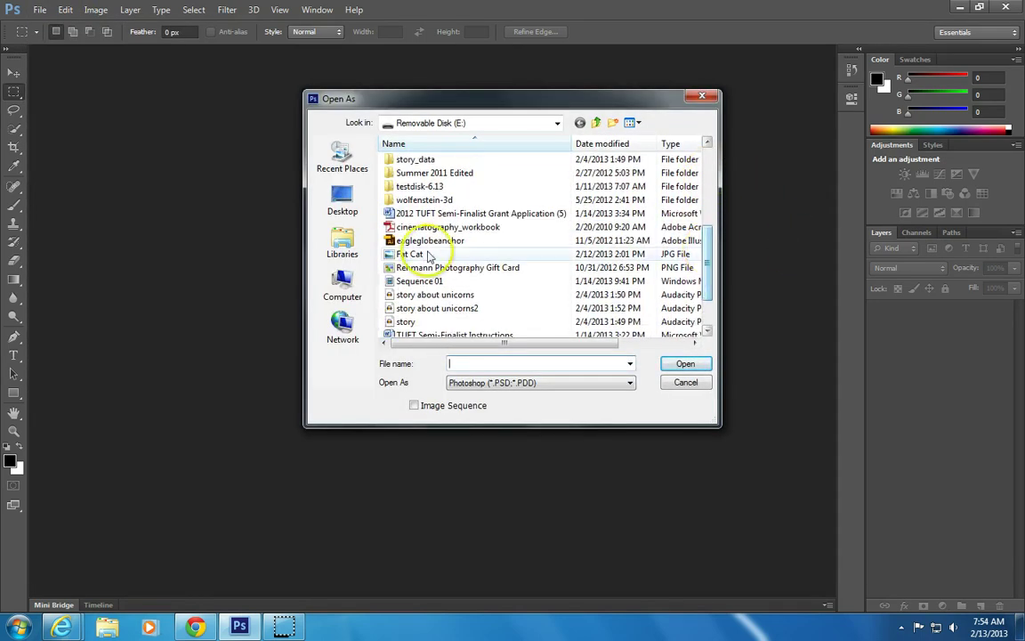
click(411, 254)
click(685, 364)
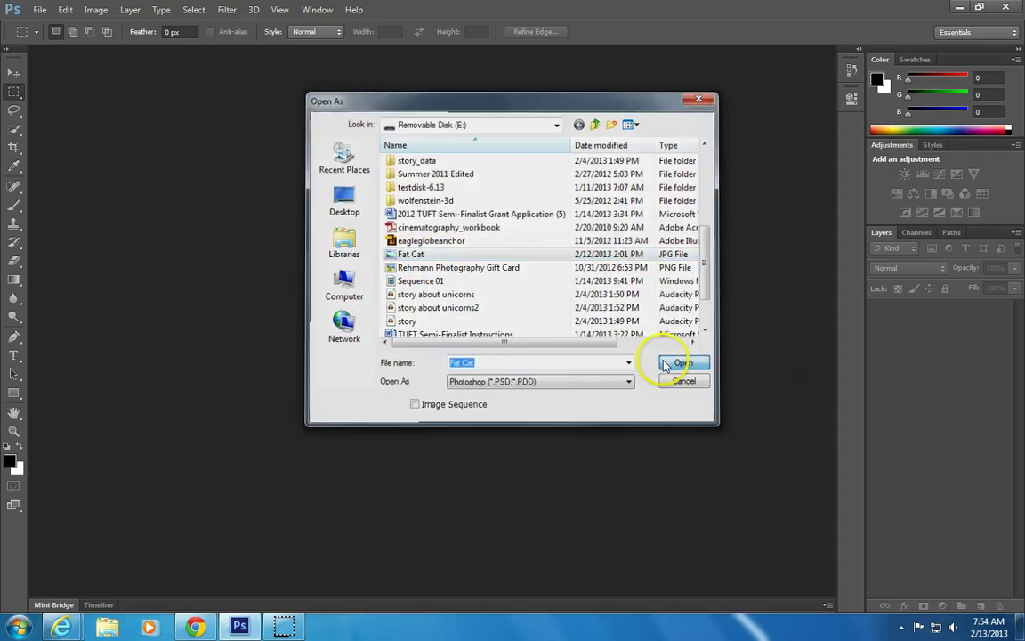
click(519, 240)
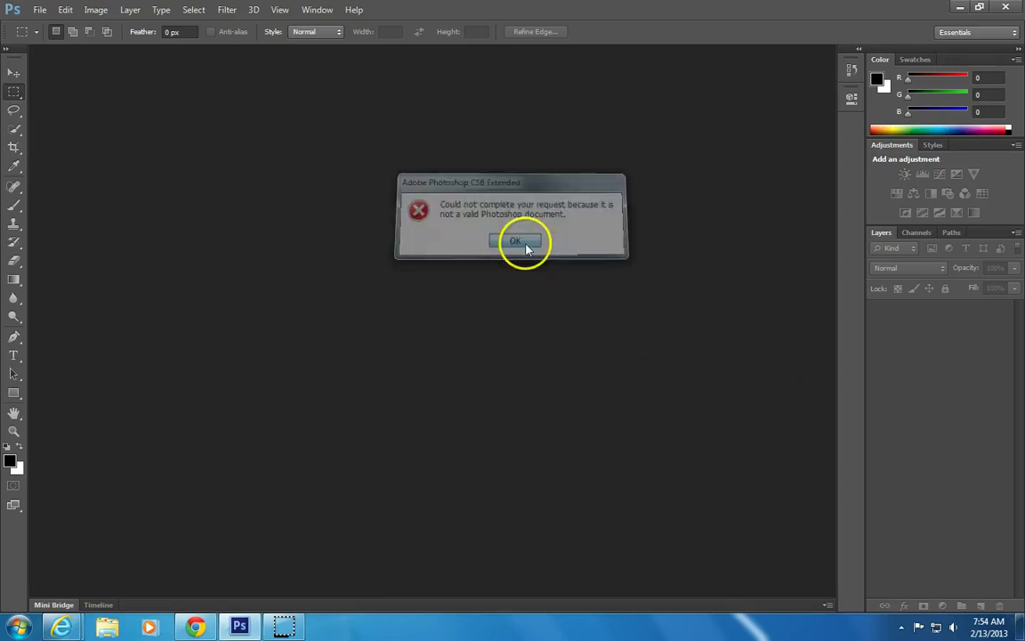
Step: In Open As, set the format to Camera Raw and select the Fat Cat JPG
click(40, 10)
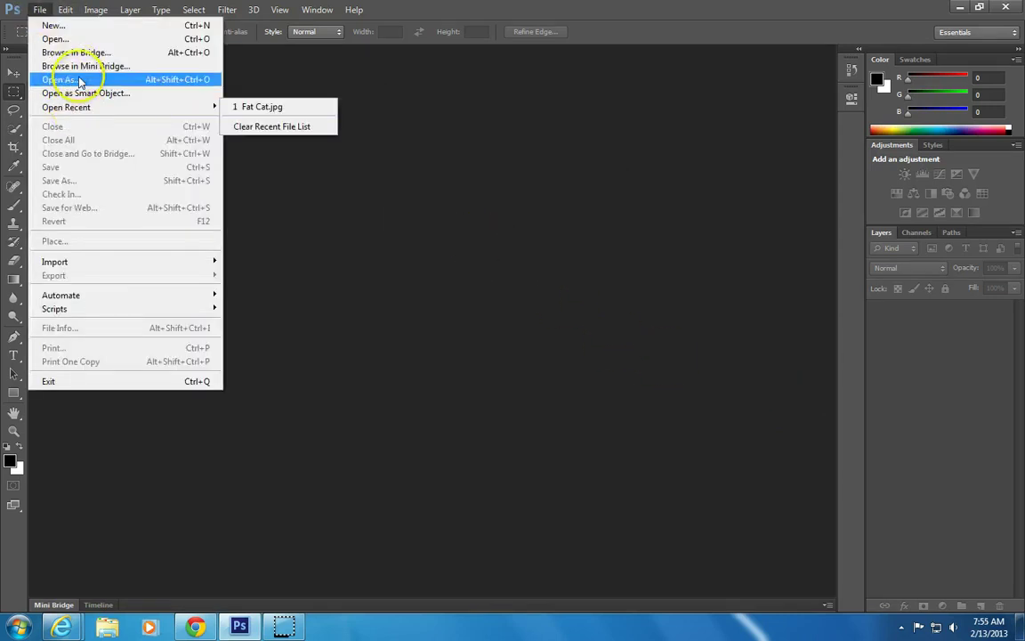
click(79, 80)
click(485, 383)
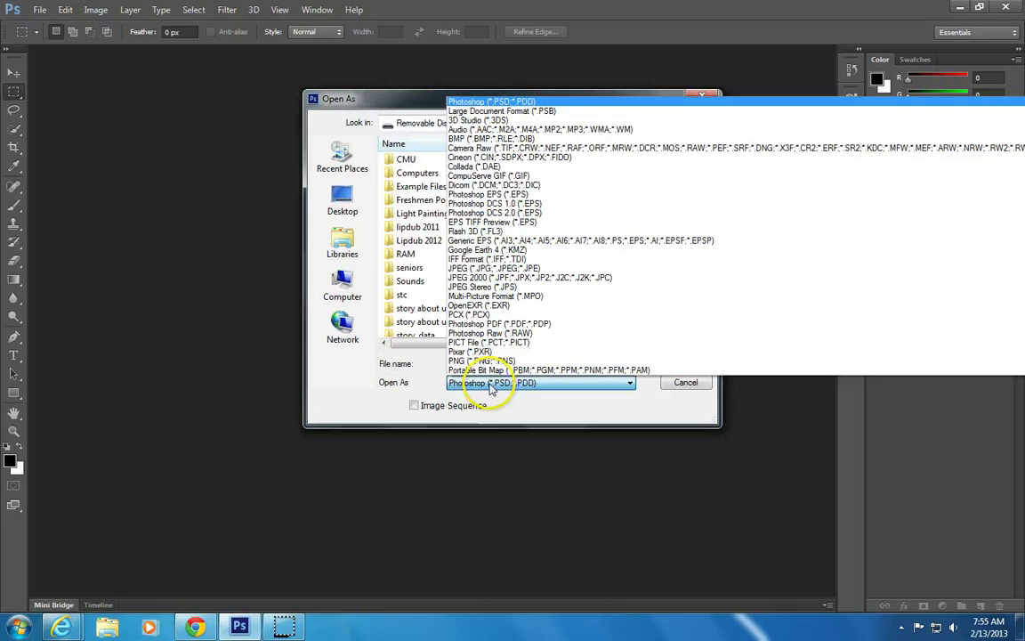
click(486, 147)
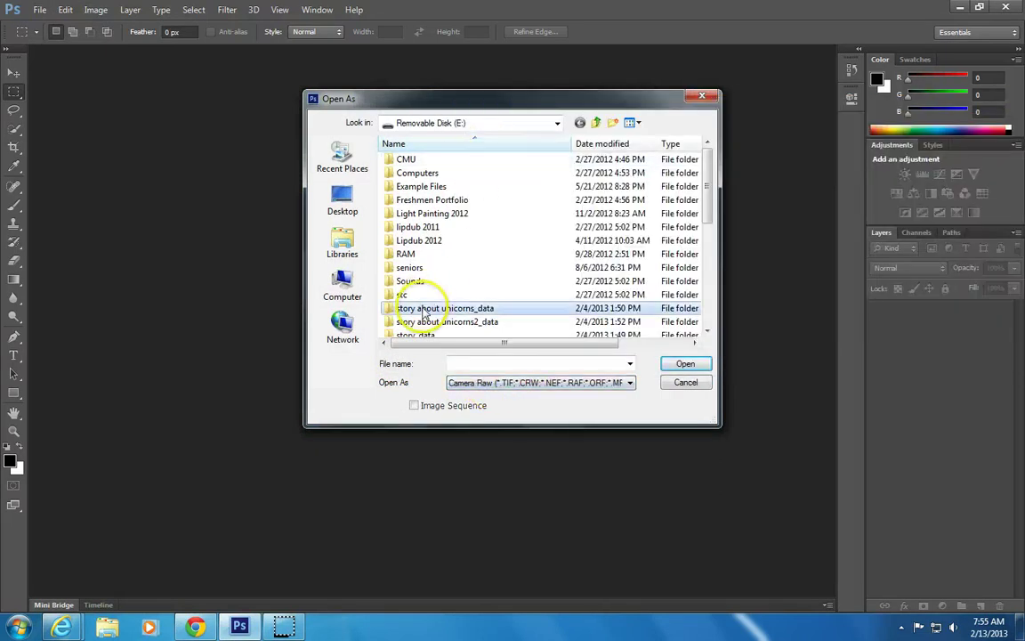
scroll(414, 312, down, 3)
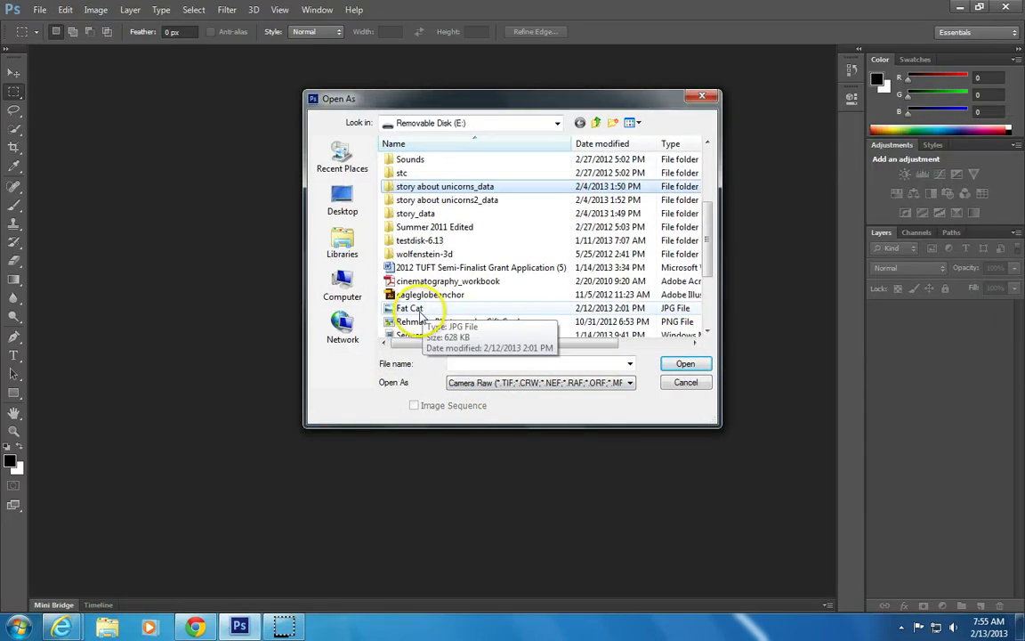
scroll(420, 316, down, 1)
click(410, 267)
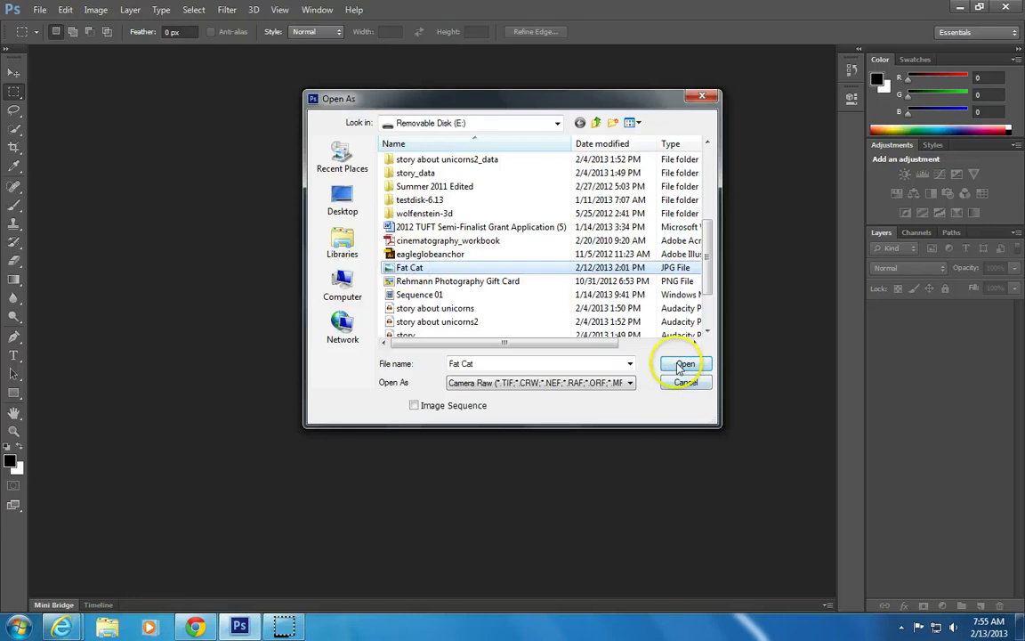
Step: In Camera Raw, set Contrast +49, Shadows +37 and Exposure +0.50, then open the image
click(684, 365)
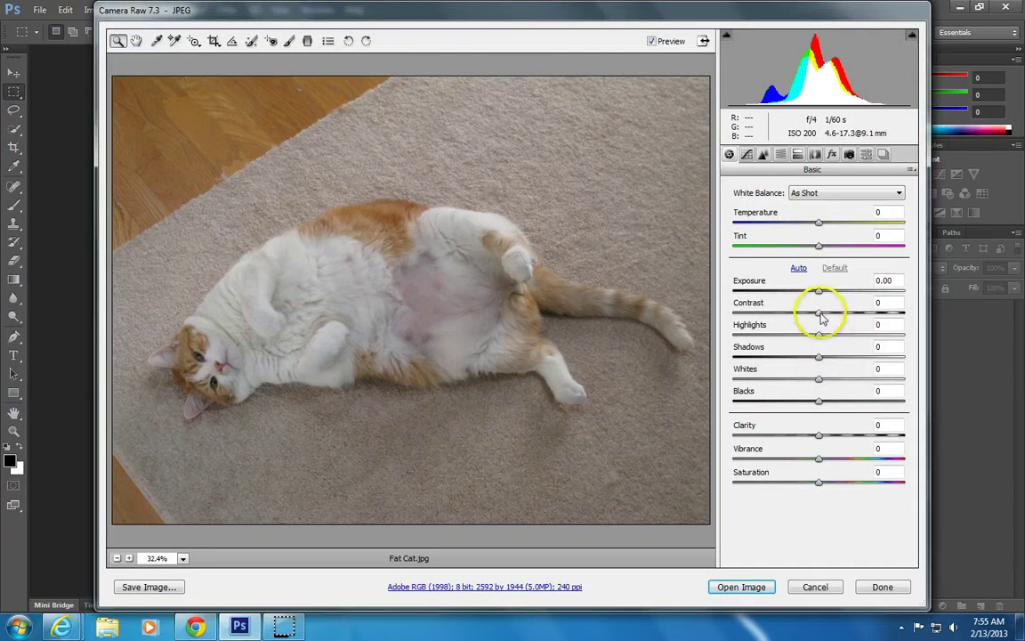
drag(821, 316, 860, 320)
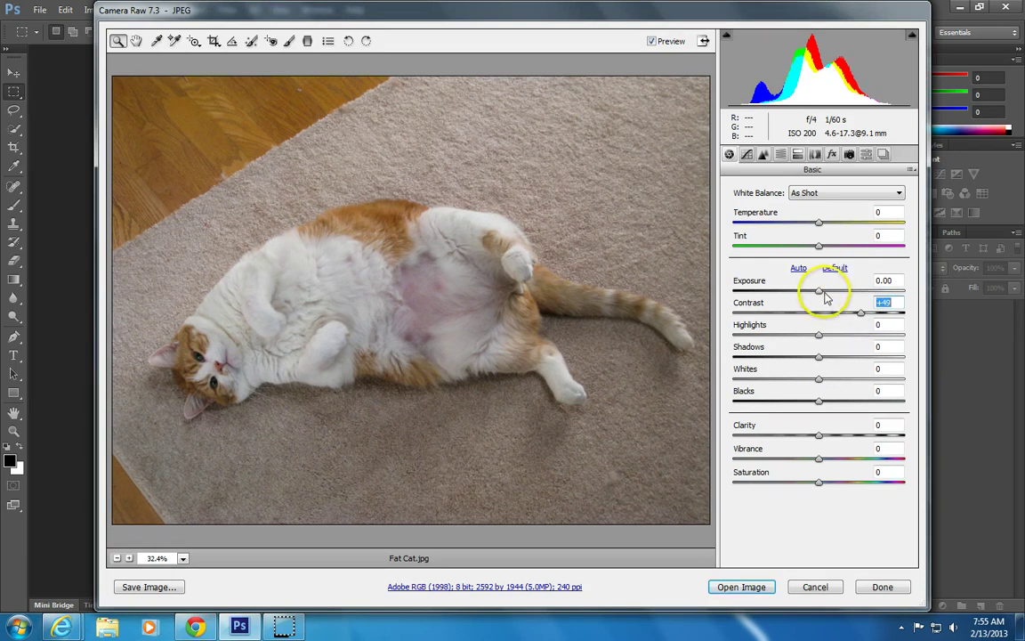
drag(821, 294, 839, 293)
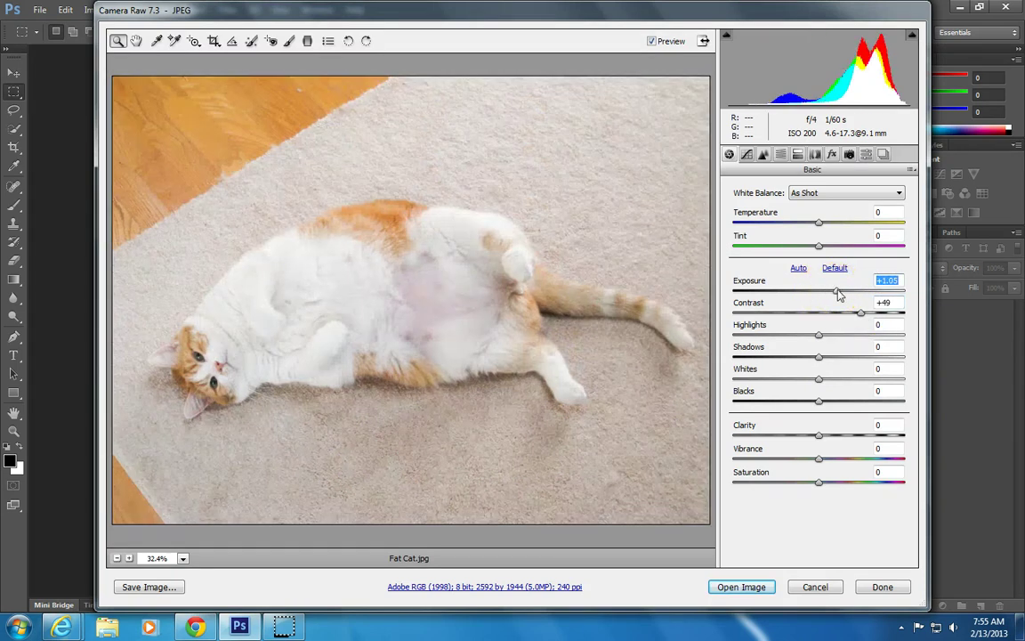
double_click(838, 292)
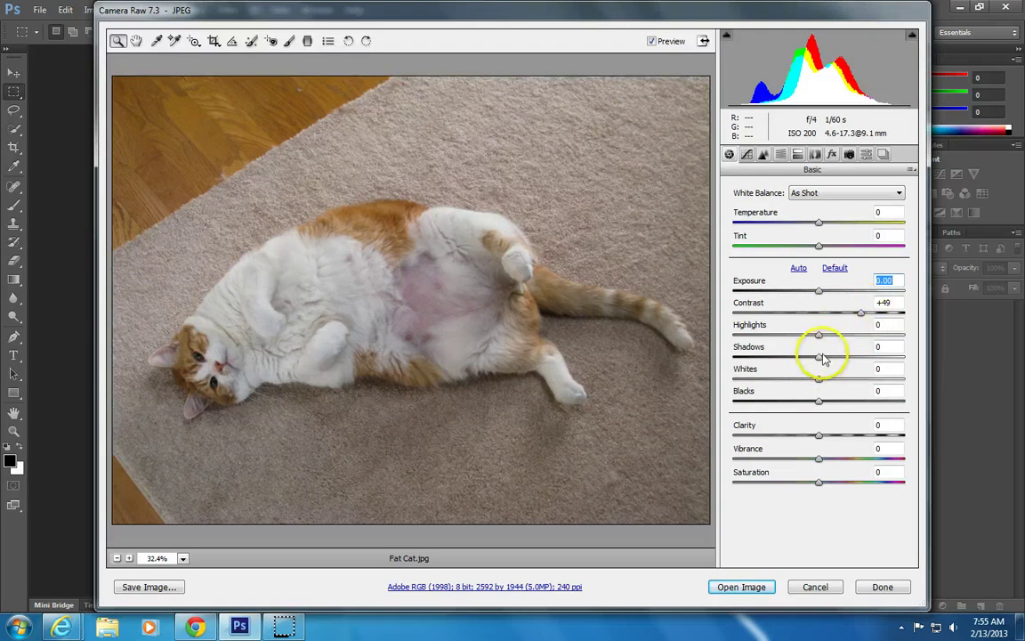
drag(819, 359, 850, 372)
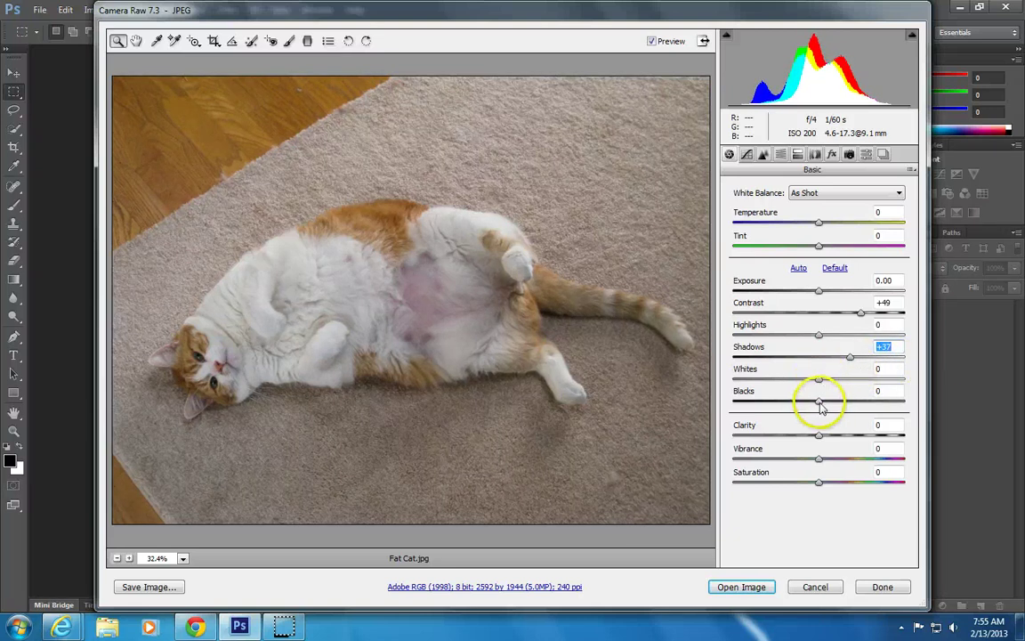
mouse_move(821, 406)
mouse_down()
mouse_move(881, 397)
mouse_move(785, 406)
mouse_move(821, 407)
mouse_up()
mouse_move(821, 291)
mouse_down()
mouse_move(861, 298)
mouse_move(832, 301)
mouse_up()
drag(810, 488, 810, 490)
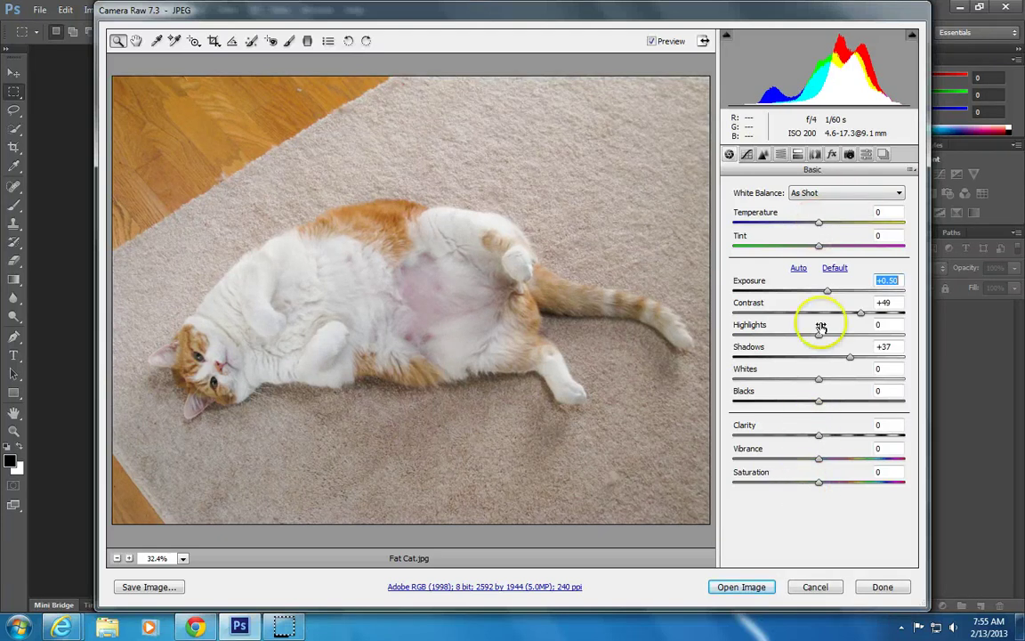
click(763, 595)
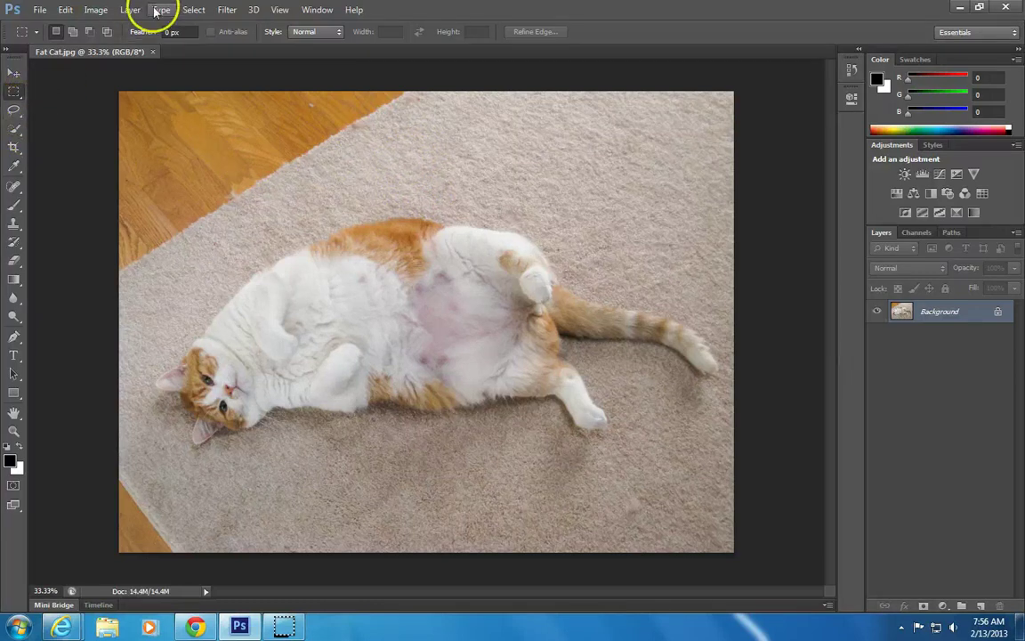
Step: With the brightened Fat Cat photo open, show the Filter menu
click(227, 11)
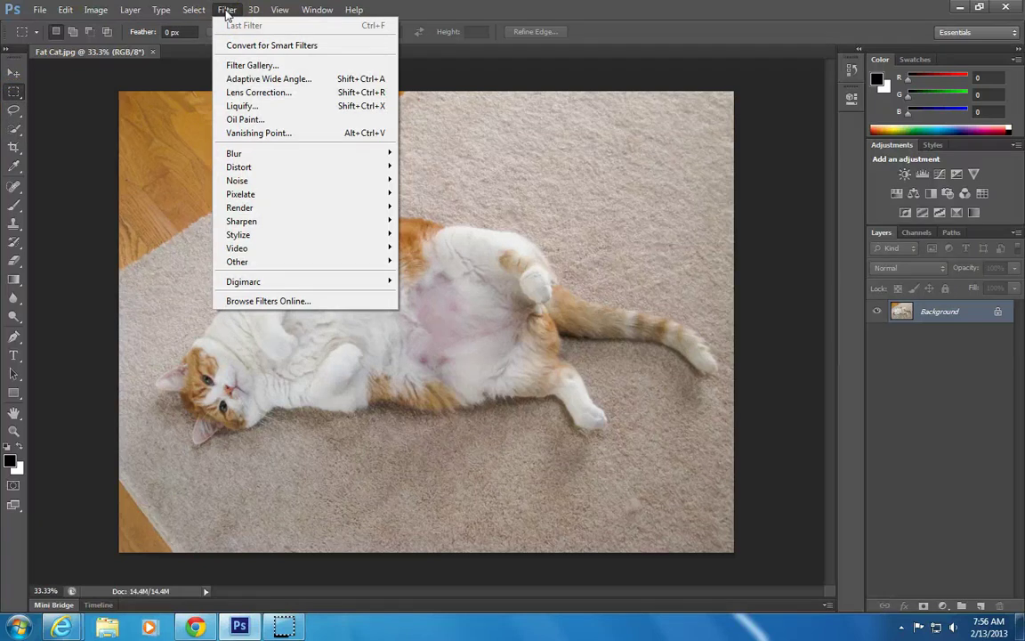
Step: Open Liquify and warp the outline of the cat's back inward with Forward Warp
click(264, 108)
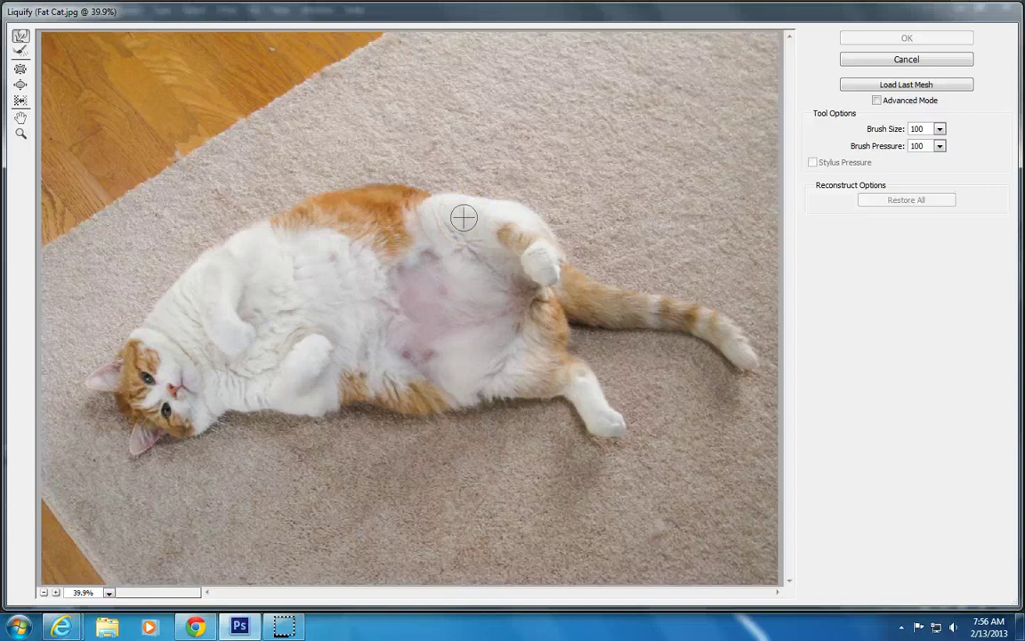
drag(384, 211, 359, 158)
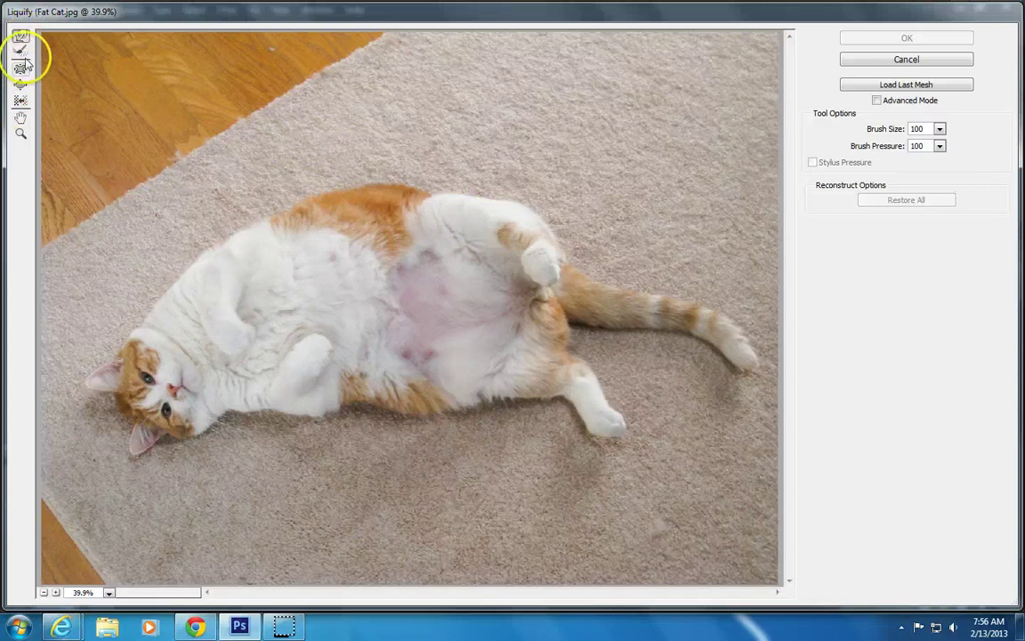
mouse_move(391, 162)
mouse_down()
mouse_move(406, 182)
mouse_move(206, 240)
mouse_move(236, 283)
mouse_move(201, 221)
mouse_move(215, 240)
mouse_move(275, 216)
mouse_move(270, 238)
mouse_move(241, 249)
mouse_up()
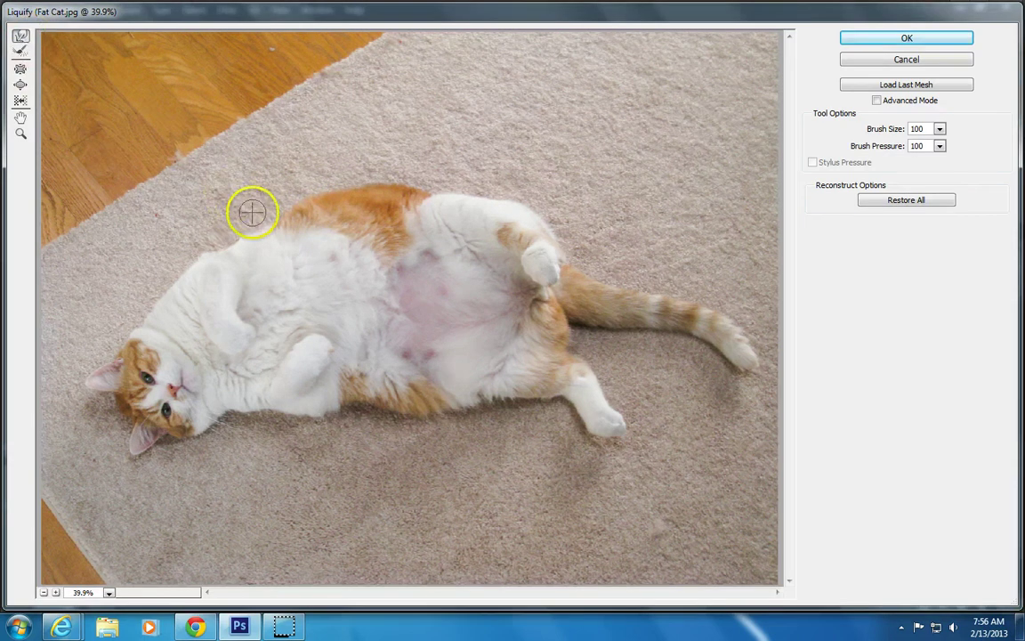
Step: Restore all Liquify distortions and set the warp brush to 500, then 600
click(902, 201)
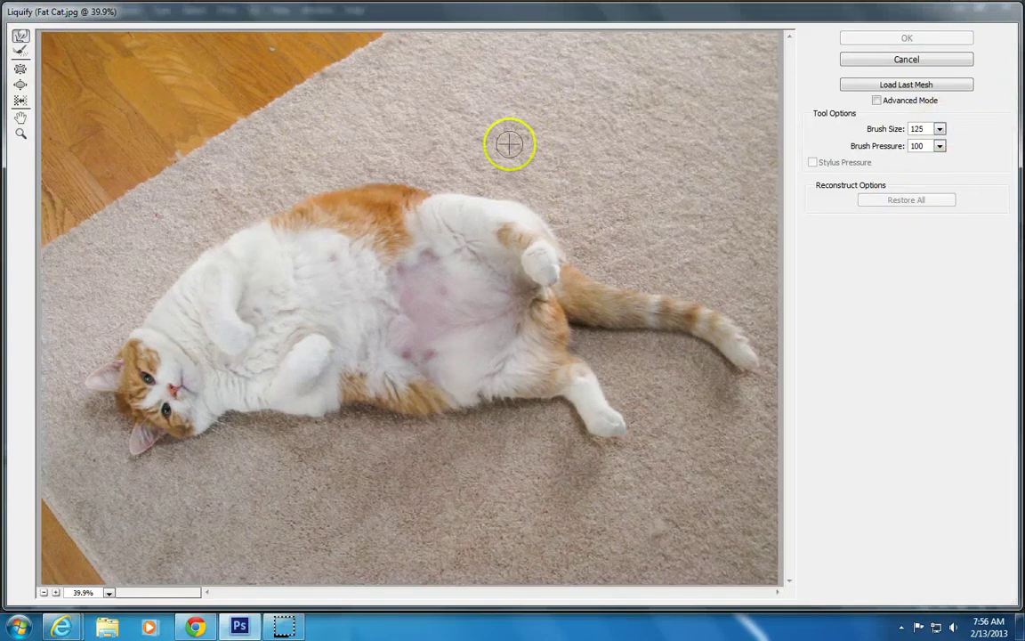
double_click(917, 128)
text(500)
key(Return)
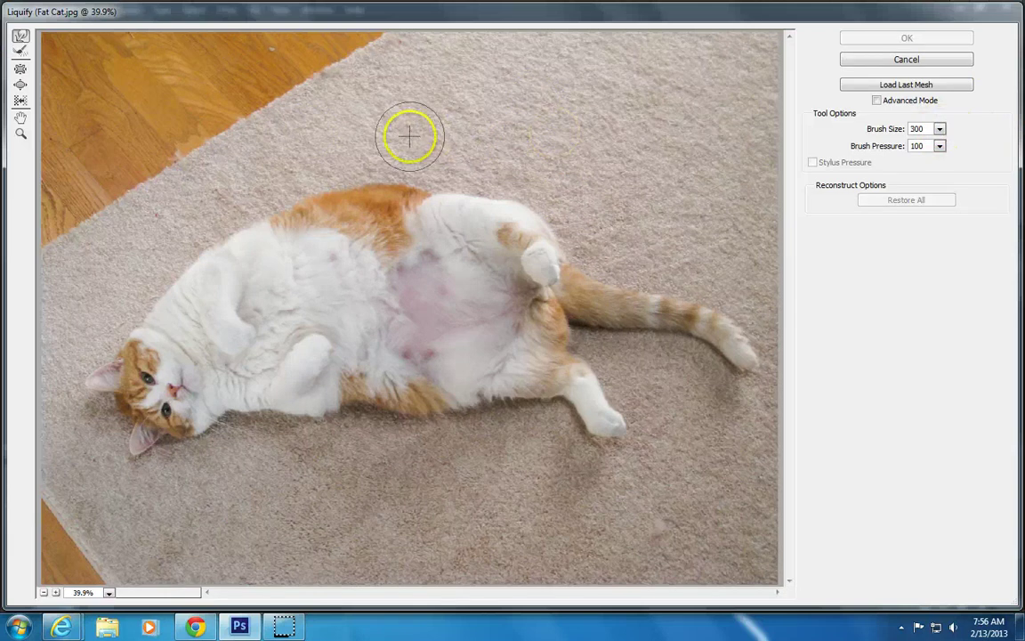
key(bracketright)
key(bracketright)
key(bracketright)
key(bracketright)
key(bracketright)
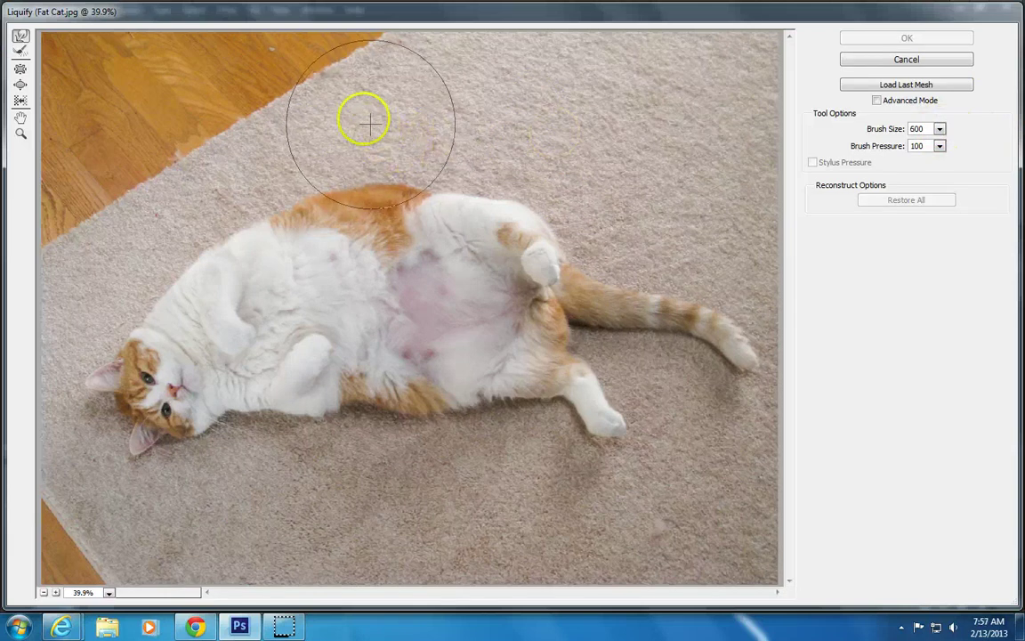
mouse_move(345, 107)
mouse_down()
mouse_move(356, 169)
mouse_move(361, 154)
mouse_up()
key(ctrl+z)
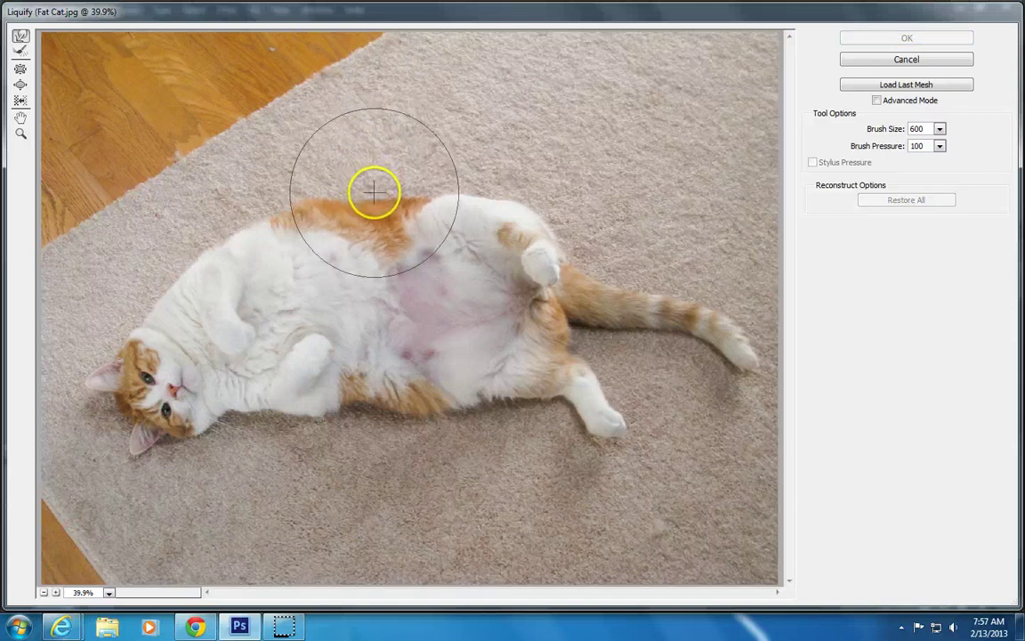
Step: Push the cat's back down, then enlarge the brush to 1200 and push the hind leg in
mouse_move(373, 190)
mouse_down()
mouse_move(293, 190)
mouse_move(321, 186)
mouse_up()
key(bracketright)
key(bracketright)
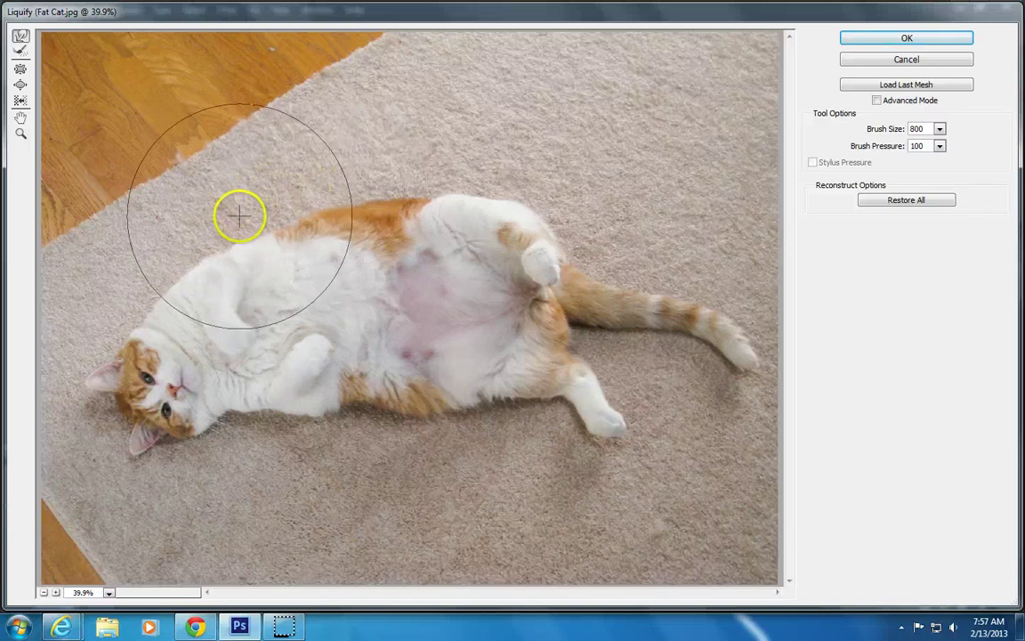
key(bracketleft)
key(bracketleft)
key(bracketleft)
key(bracketleft)
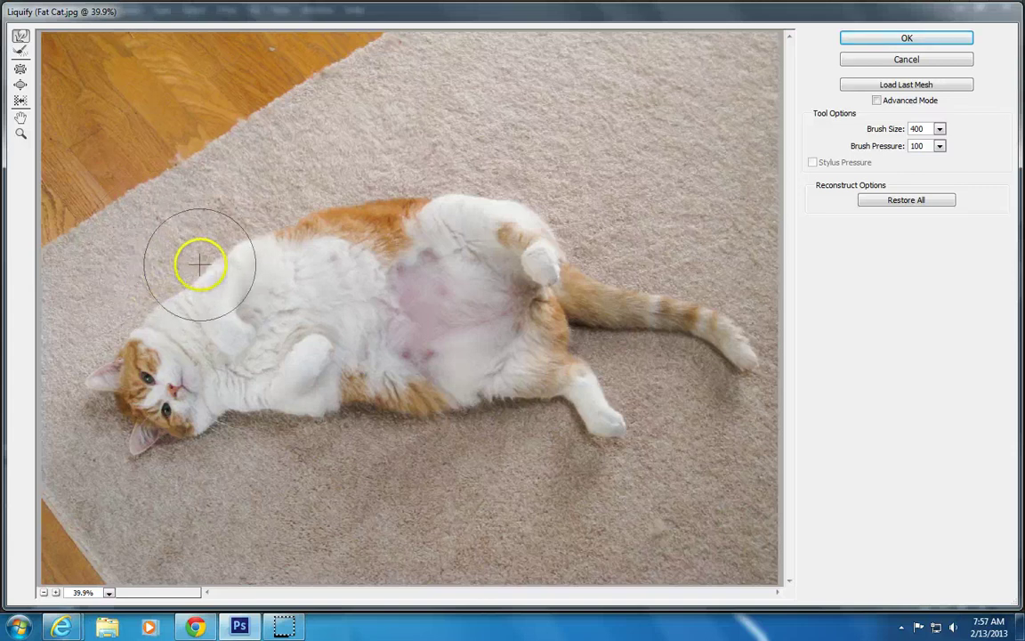
key(bracketright)
key(bracketright)
key(bracketright)
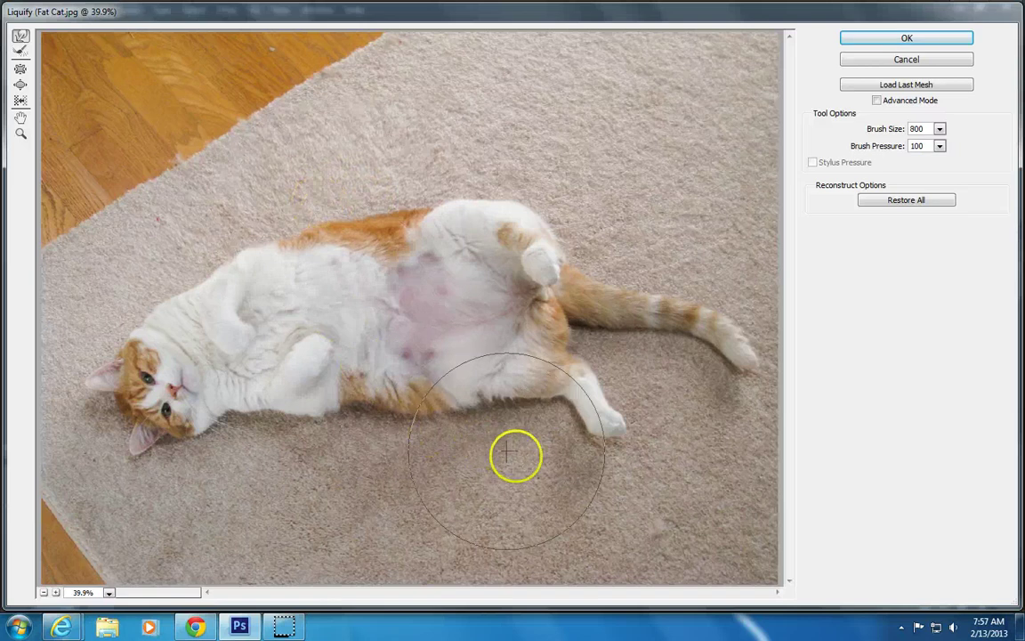
key(bracketright)
key(bracketright)
key(bracketright)
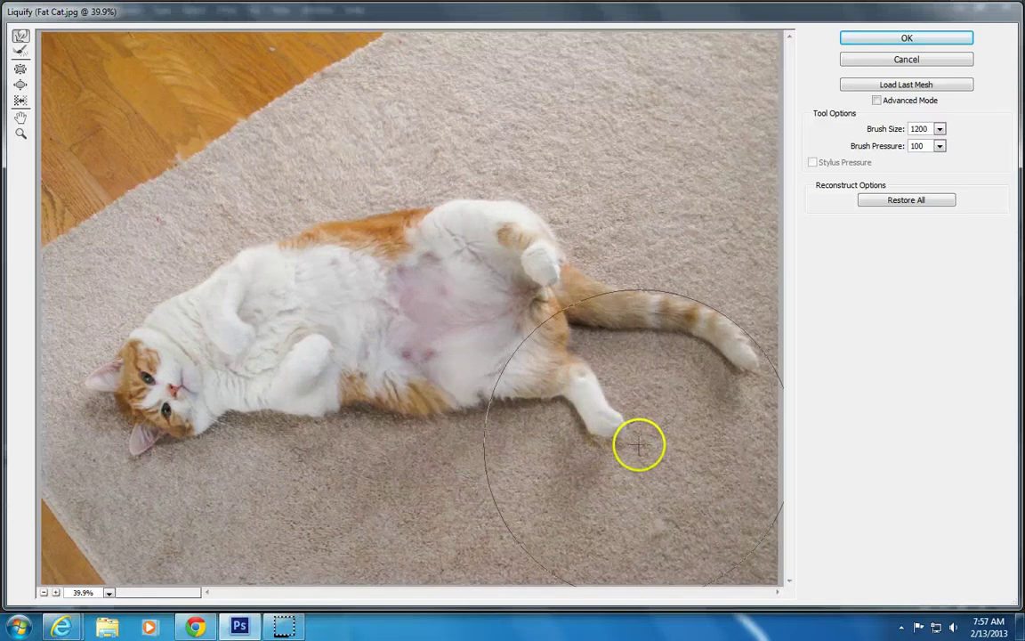
key(bracketright)
key(bracketright)
mouse_move(610, 440)
mouse_down()
mouse_move(568, 419)
mouse_move(565, 398)
mouse_move(493, 360)
mouse_move(501, 366)
mouse_move(460, 426)
mouse_move(460, 403)
mouse_move(419, 420)
mouse_move(414, 405)
mouse_up()
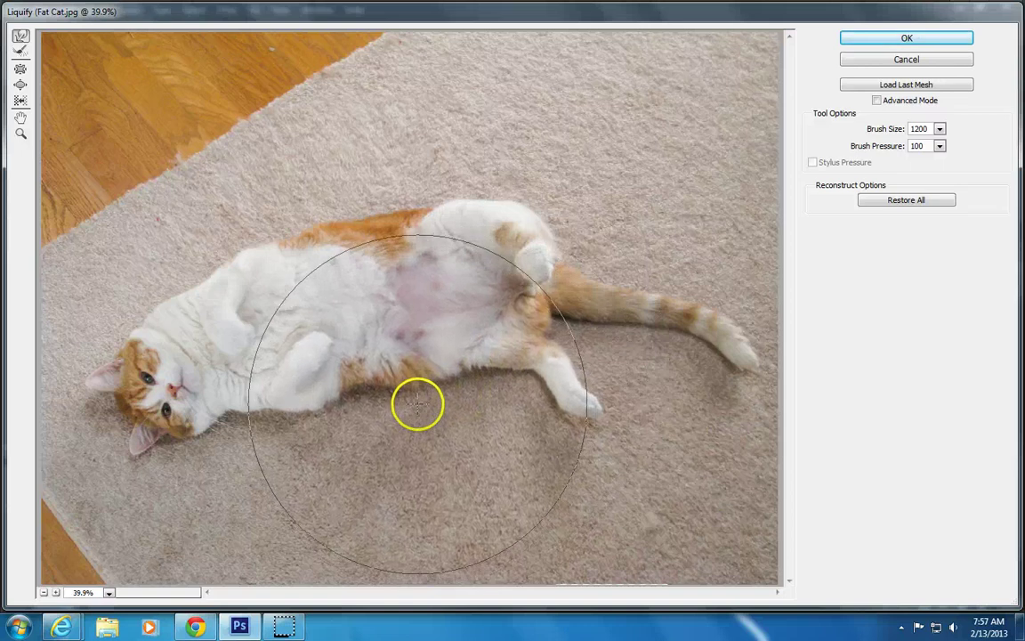
Step: Push the belly fur inward with a smaller brush, then the lower edge upward at size 800
key(bracketleft)
key(bracketleft)
key(bracketleft)
key(bracketleft)
key(bracketleft)
key(bracketleft)
key(bracketleft)
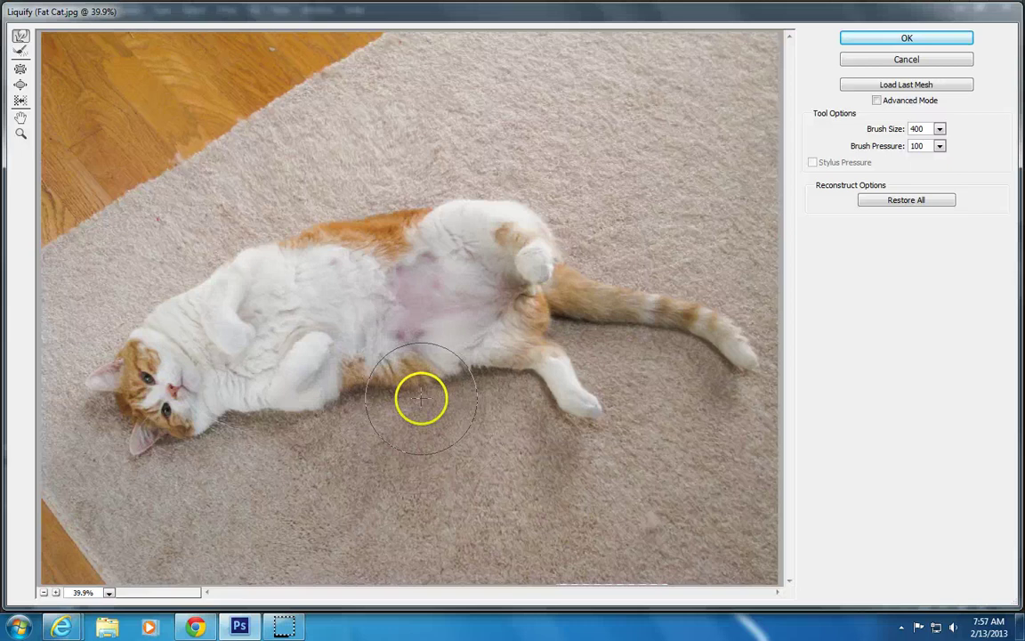
drag(419, 398, 415, 376)
key(bracketright)
key(bracketright)
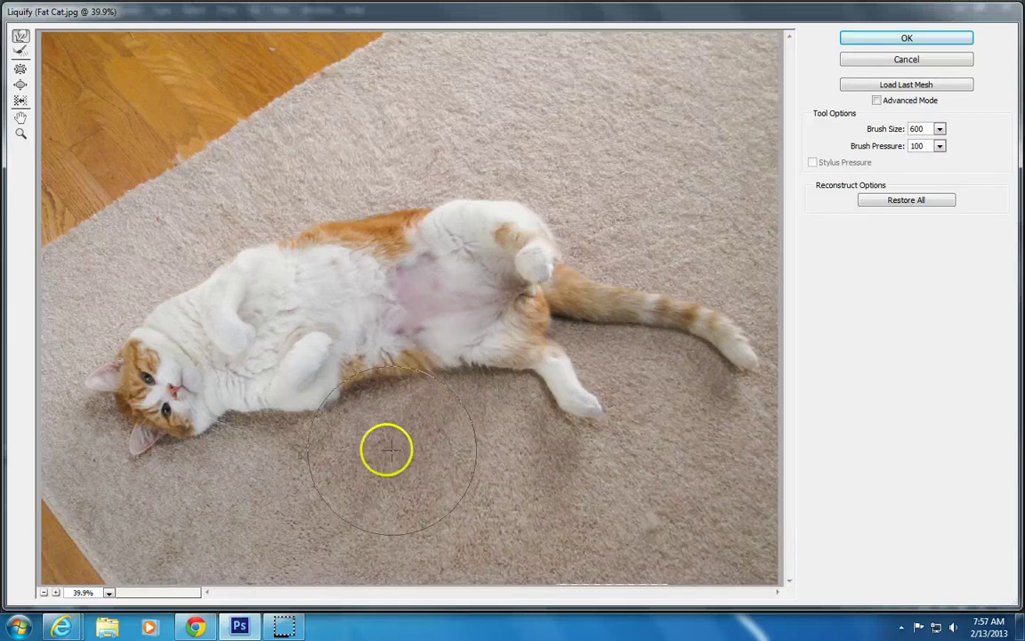
drag(327, 430, 305, 412)
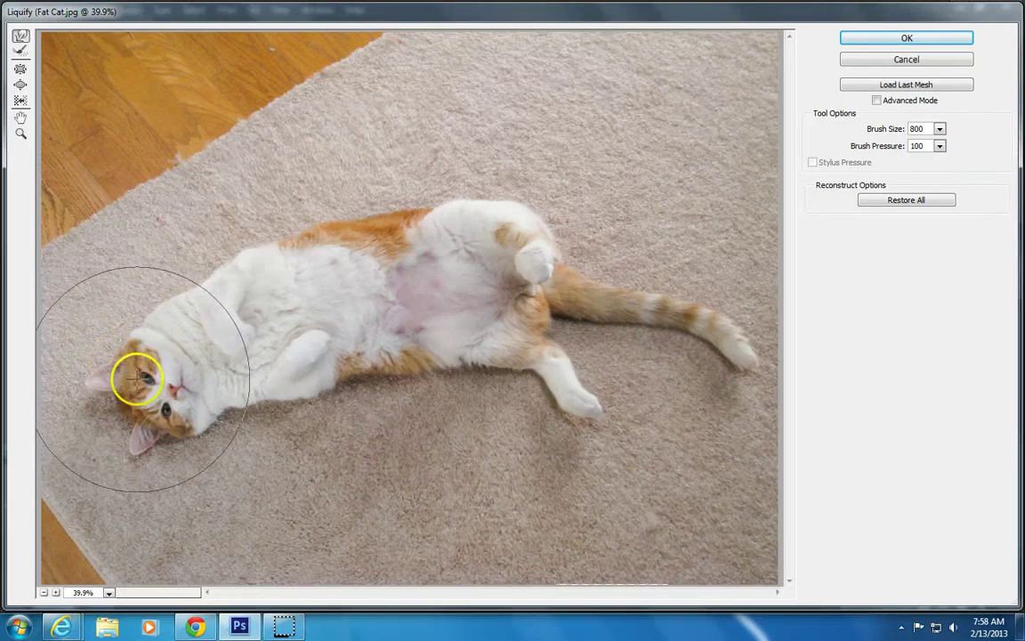
Step: Swell the cat's head and face with the Bloat tool at brush size 600
click(20, 87)
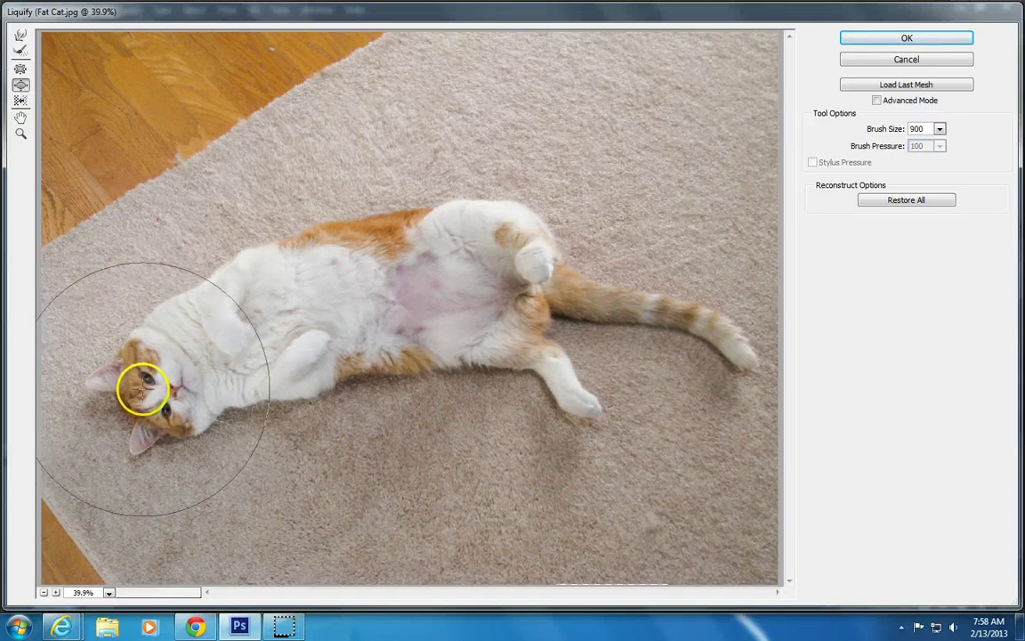
key(bracketleft)
key(bracketleft)
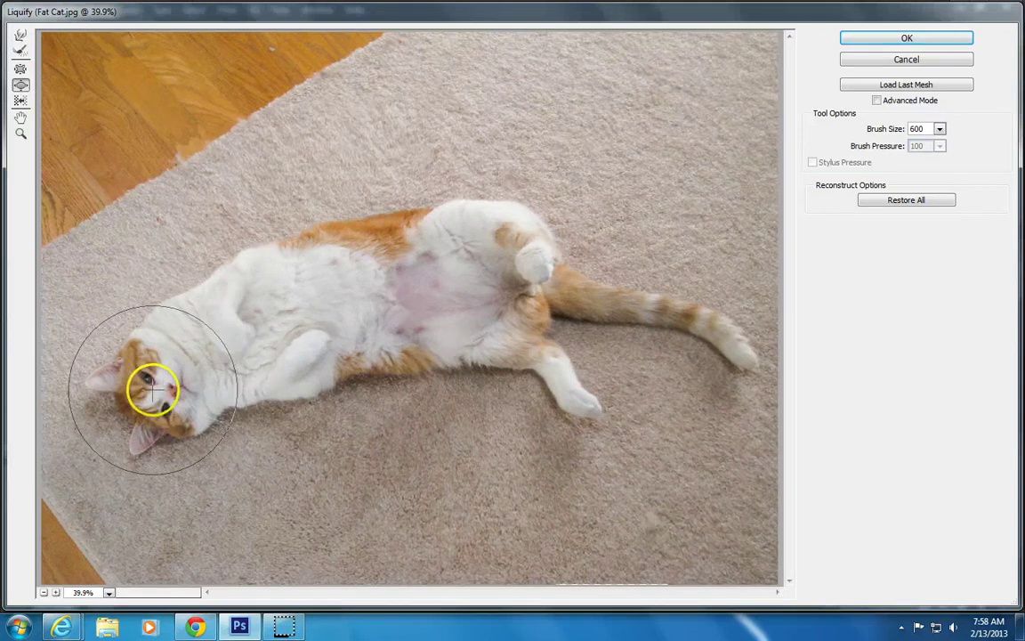
drag(153, 389, 166, 405)
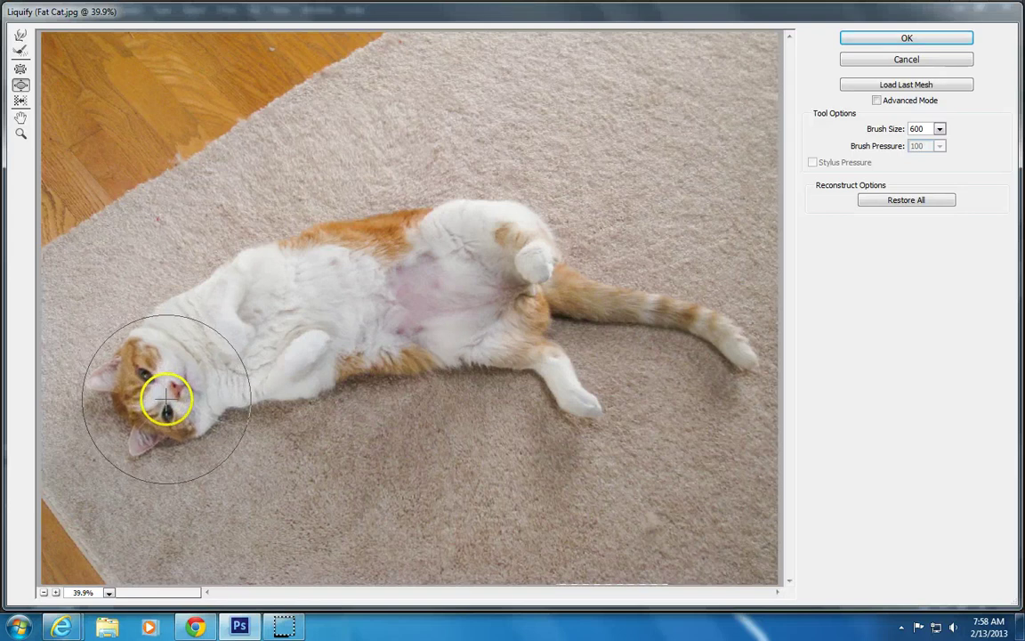
Step: Shrink the Bloat brush to about 150 and enlarge both of the cat's eyes
key(bracketleft)
key(bracketleft)
key(bracketleft)
key(bracketleft)
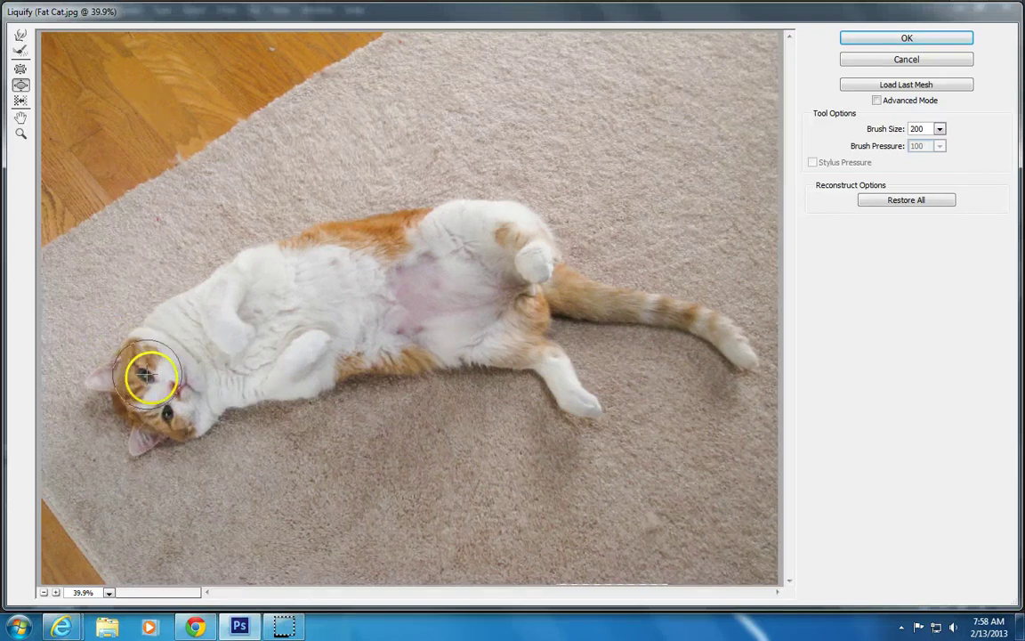
key(bracketleft)
key(bracketleft)
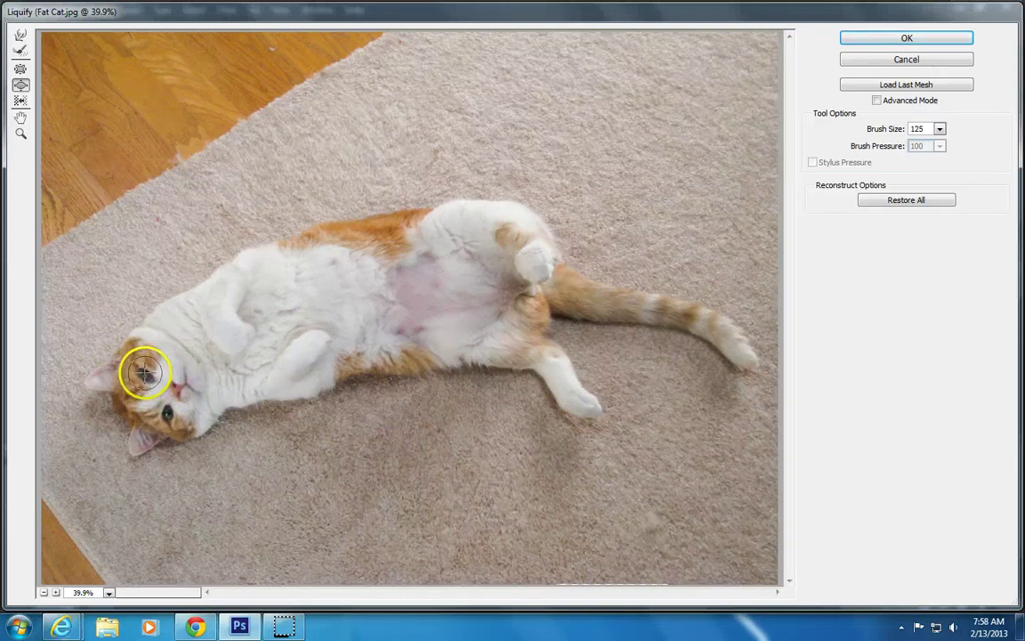
mouse_move(145, 374)
mouse_down()
mouse_move(168, 415)
mouse_move(205, 431)
mouse_up()
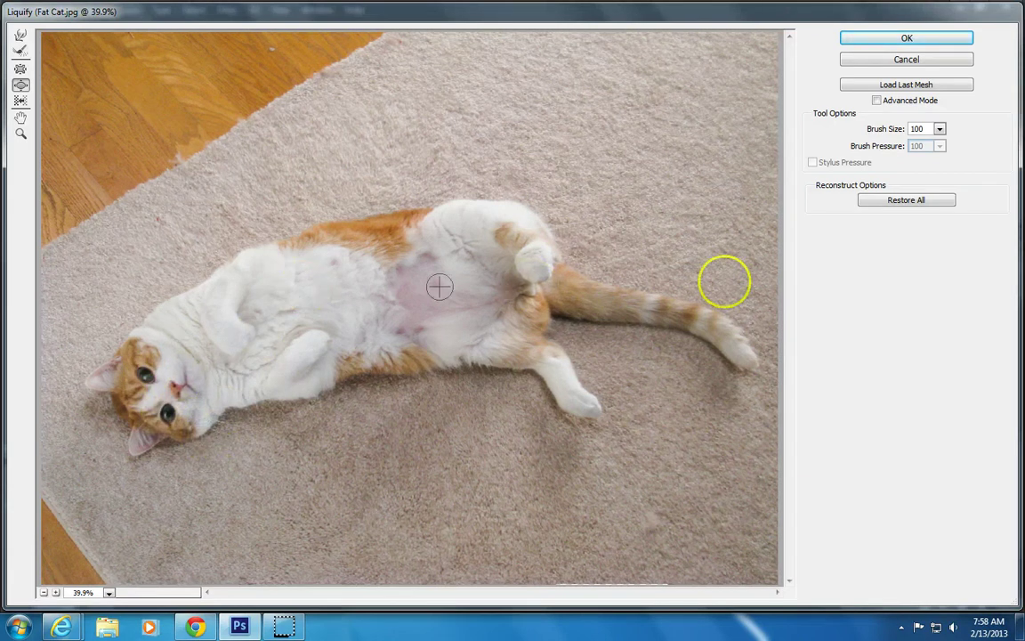
Step: Commit the Liquify edits, then toggle Ctrl+Z to compare the original and slimmed cat
click(881, 44)
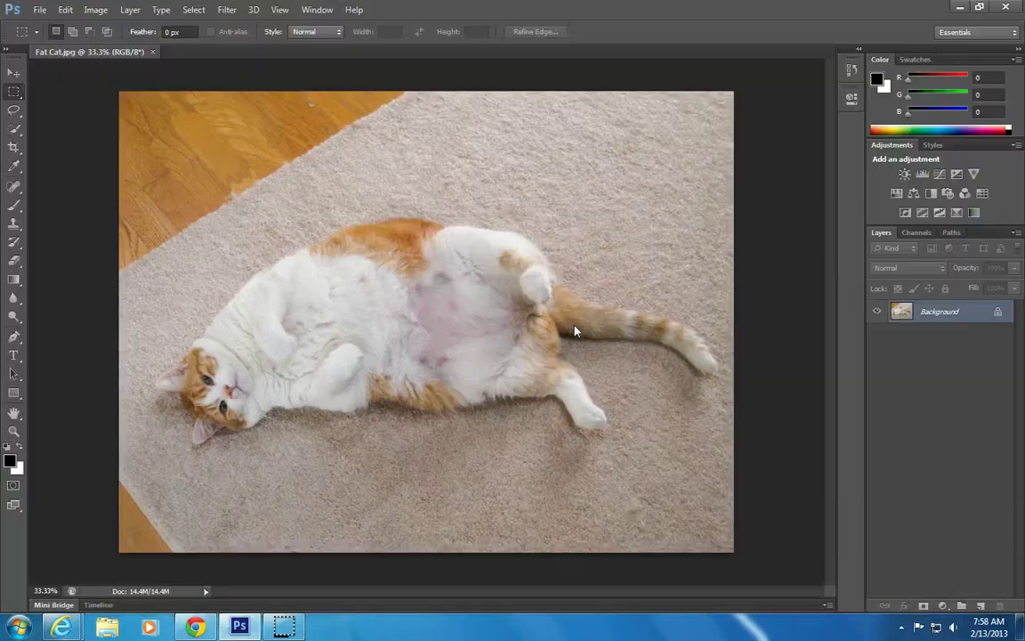
drag(563, 322, 356, 323)
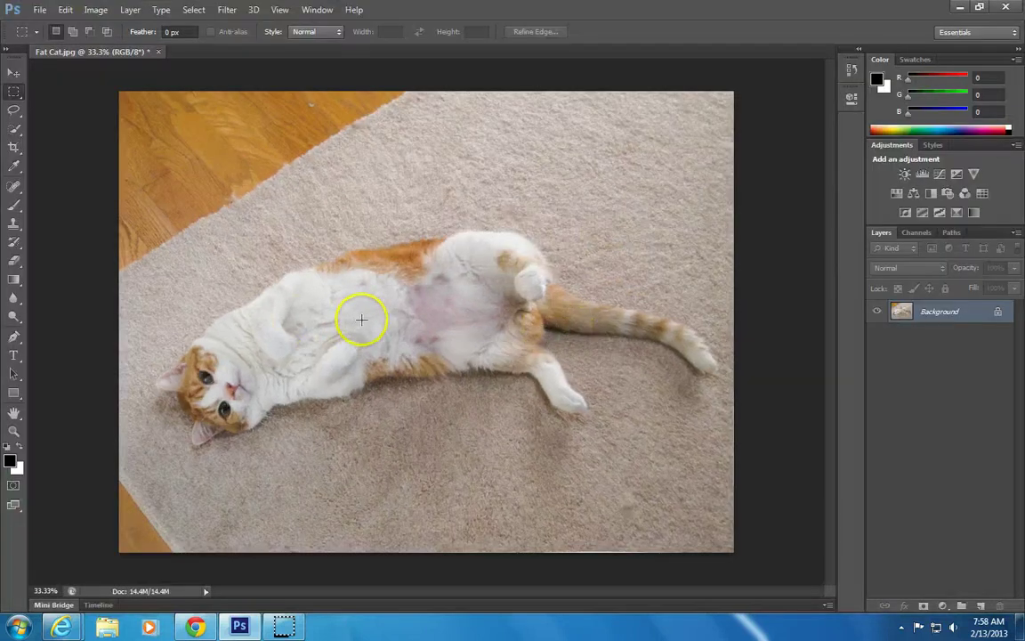
key(ctrl+z)
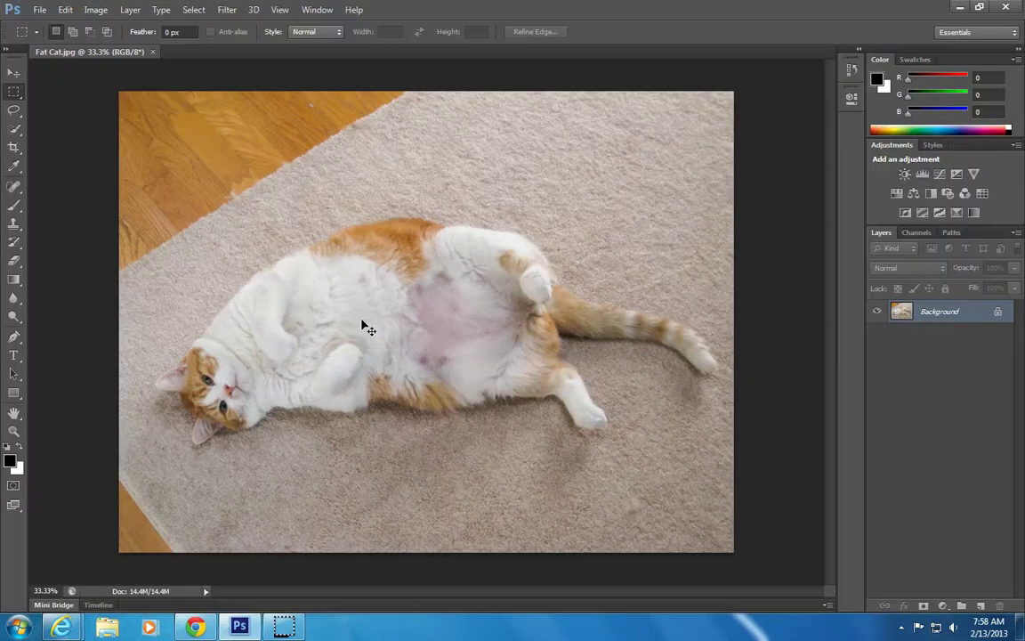
key(ctrl+z)
key(ctrl+z)
key(ctrl+z)
key(ctrl+z)
key(ctrl+z)
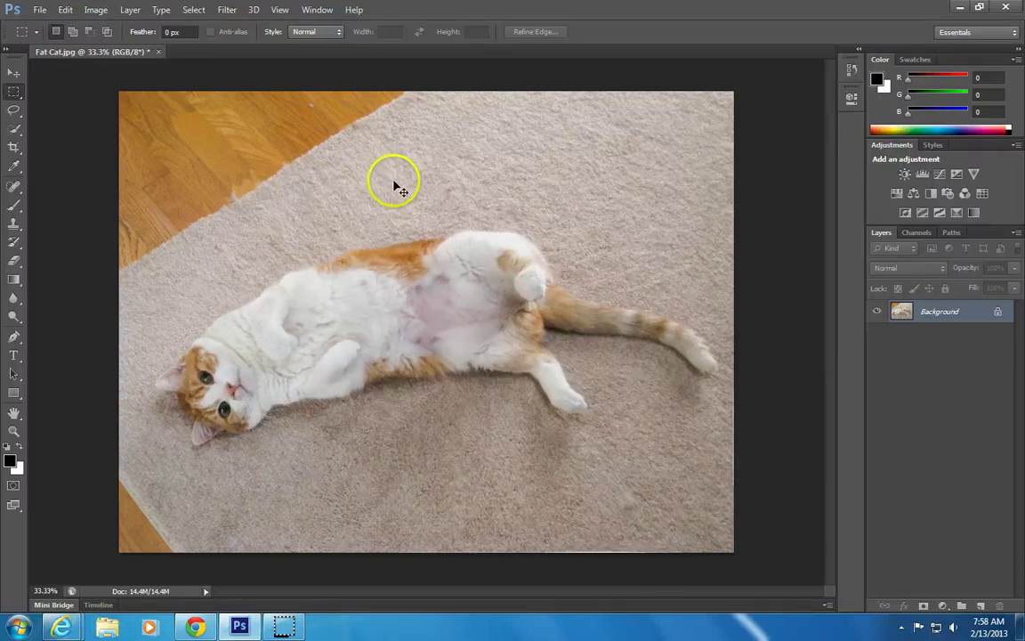
key(ctrl+z)
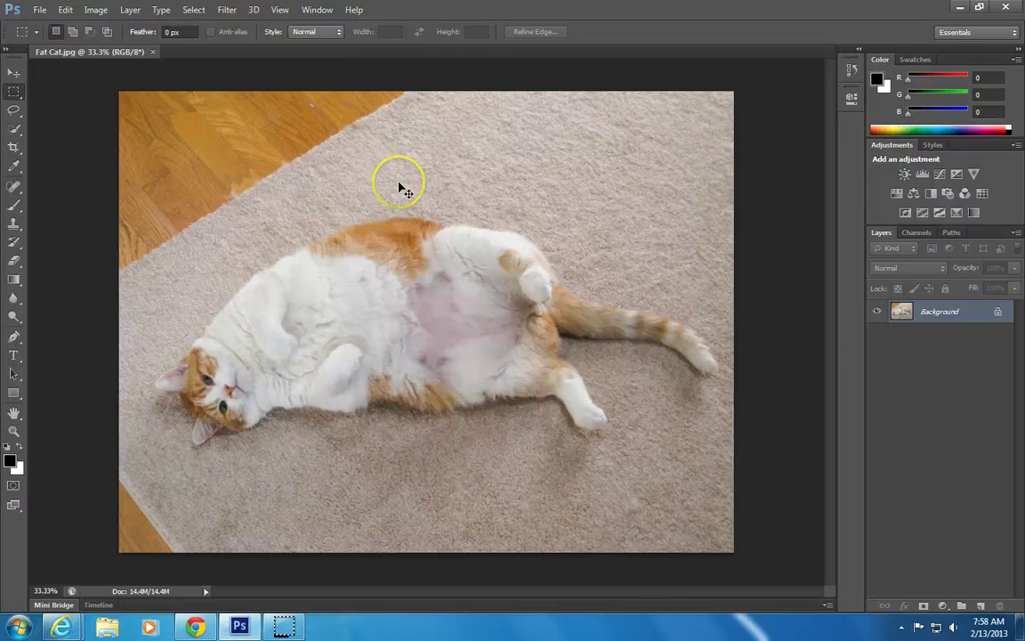
key(ctrl+z)
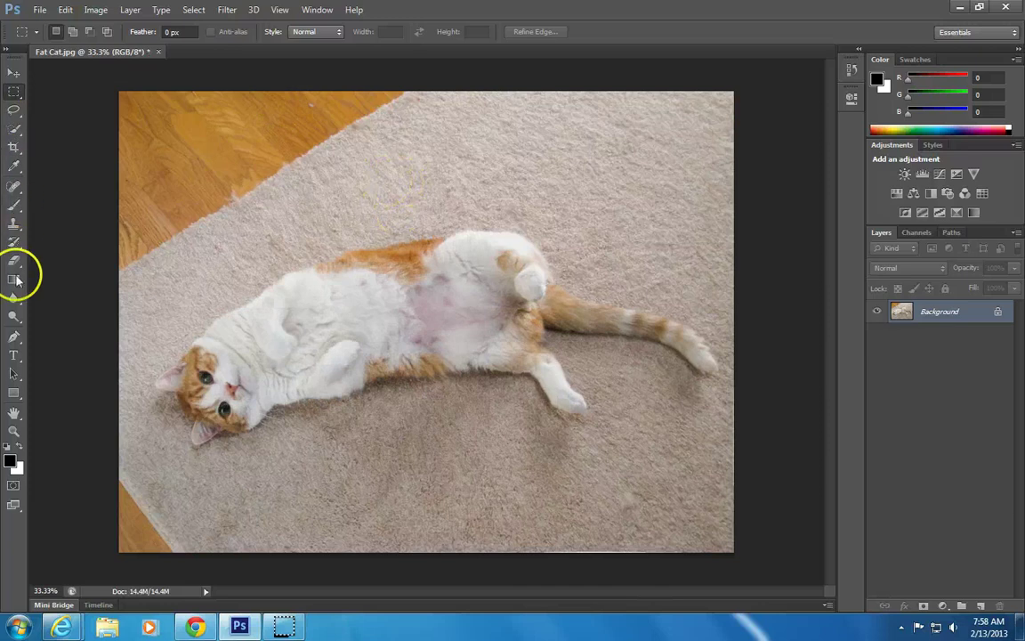
Step: Set the Eraser to Erase to History with a 200 px brush at 0% hardness
click(18, 263)
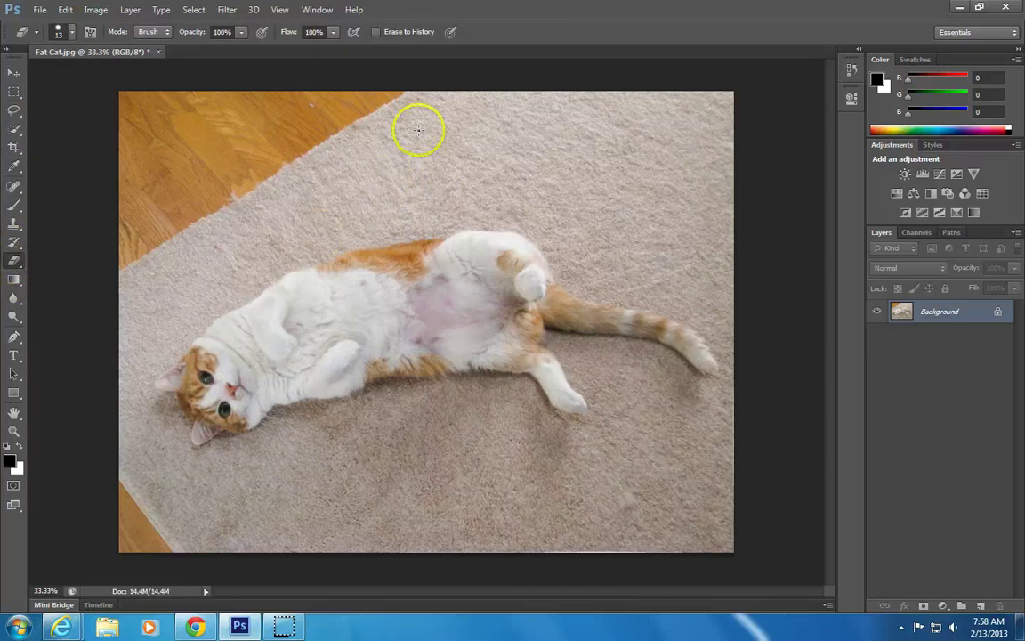
click(376, 32)
key(bracketright)
key(bracketright)
key(bracketright)
key(bracketright)
key(bracketright)
key(bracketright)
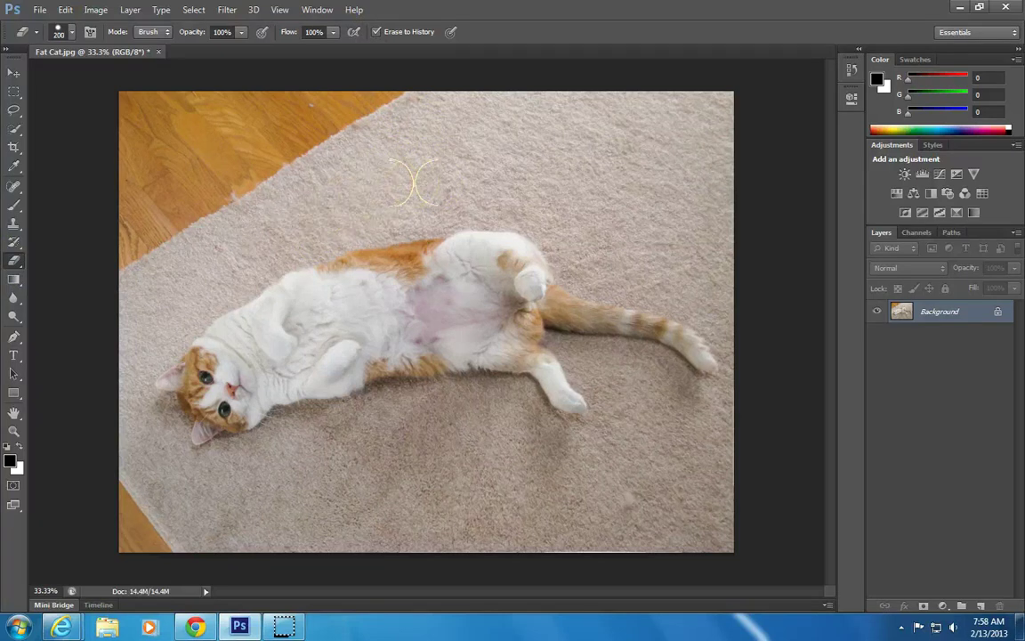
mouse_move(413, 182)
mouse_down()
mouse_move(489, 519)
mouse_move(481, 453)
mouse_move(354, 448)
mouse_up()
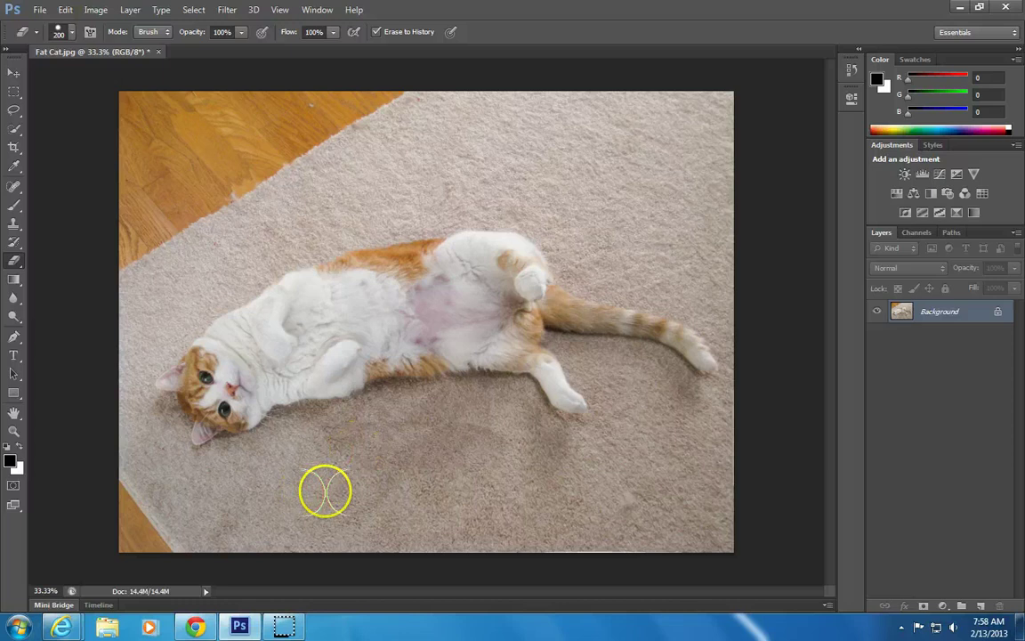
click(71, 32)
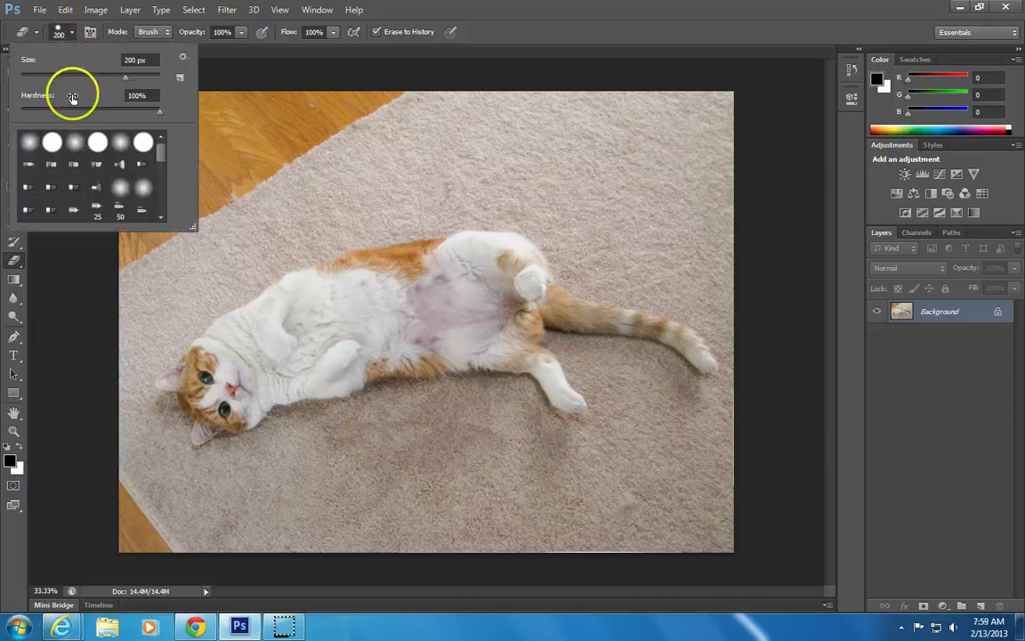
click(156, 108)
text(0)
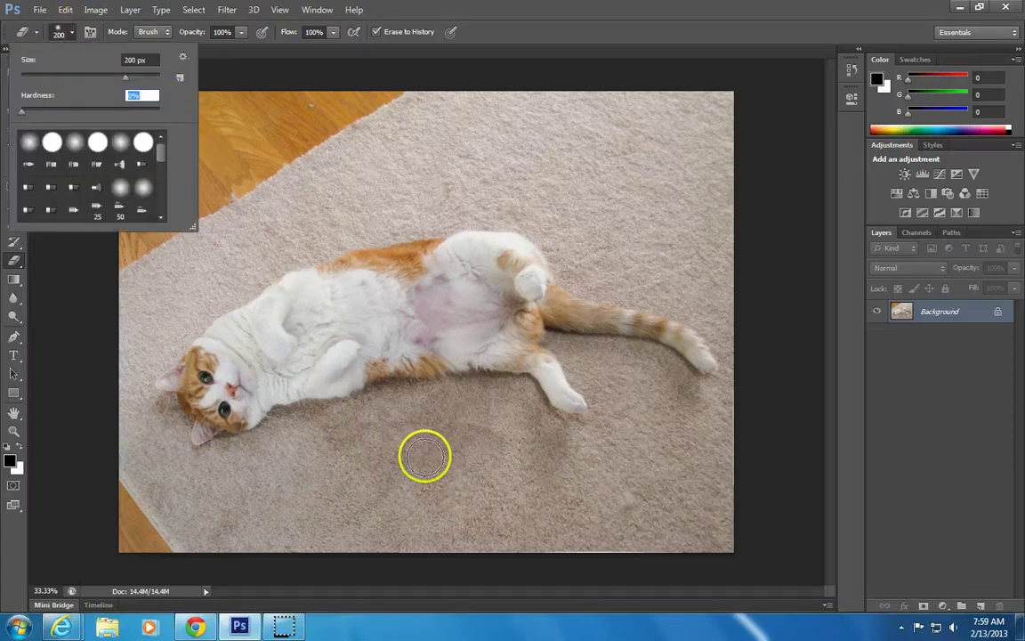
key(Return)
Step: Paint the original carpet back above the cat's back, undoing a stray stroke over the body
mouse_move(426, 457)
mouse_down()
mouse_move(605, 458)
mouse_move(517, 412)
mouse_move(343, 401)
mouse_move(294, 234)
mouse_move(240, 249)
mouse_move(343, 401)
mouse_up()
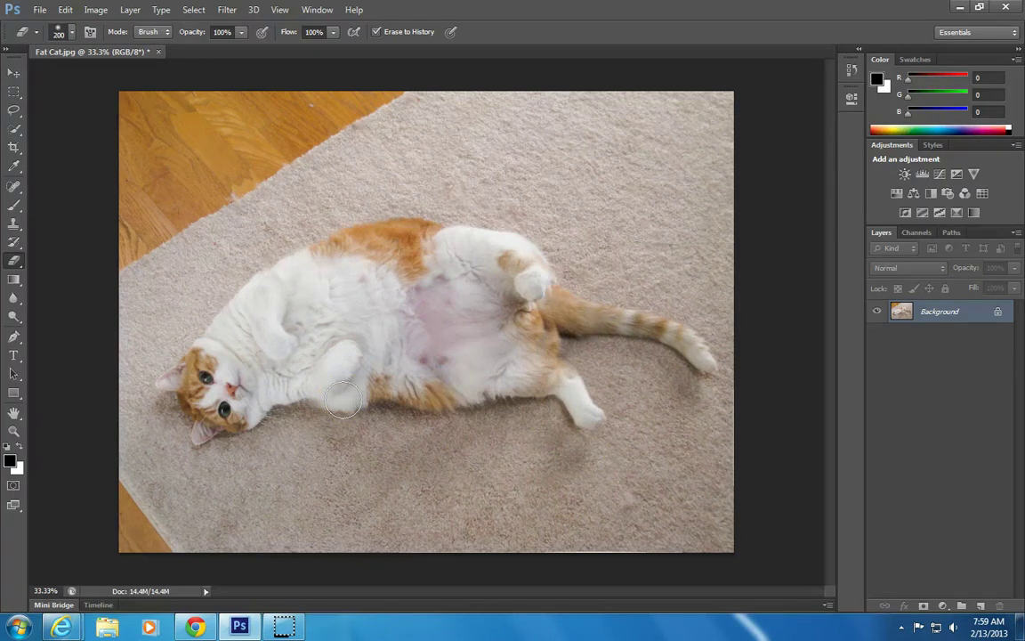
key(ctrl+z)
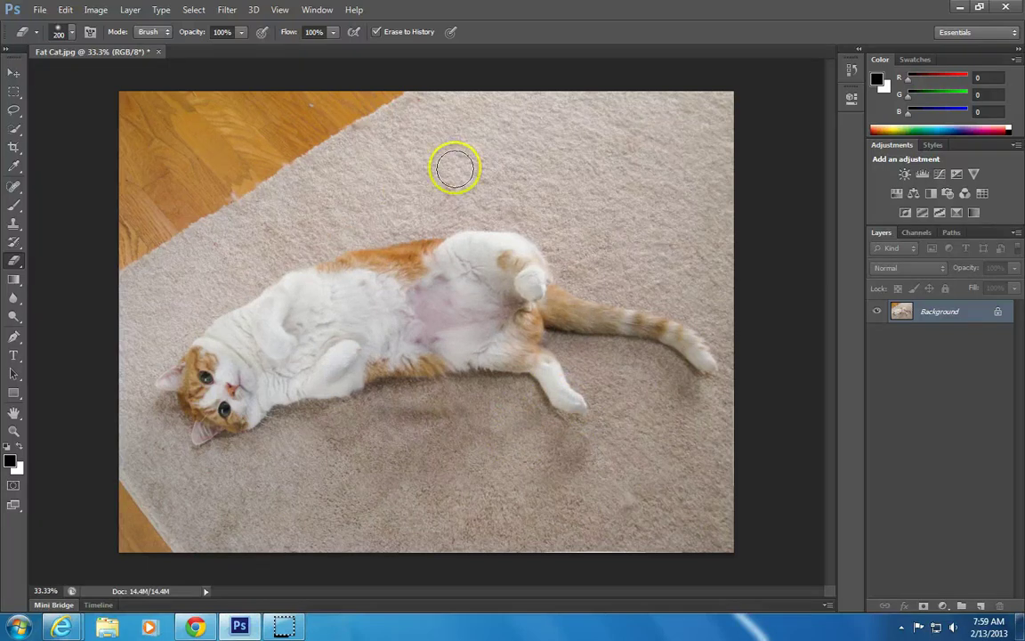
mouse_move(365, 225)
mouse_down()
mouse_move(419, 213)
mouse_move(389, 224)
mouse_move(418, 222)
mouse_up()
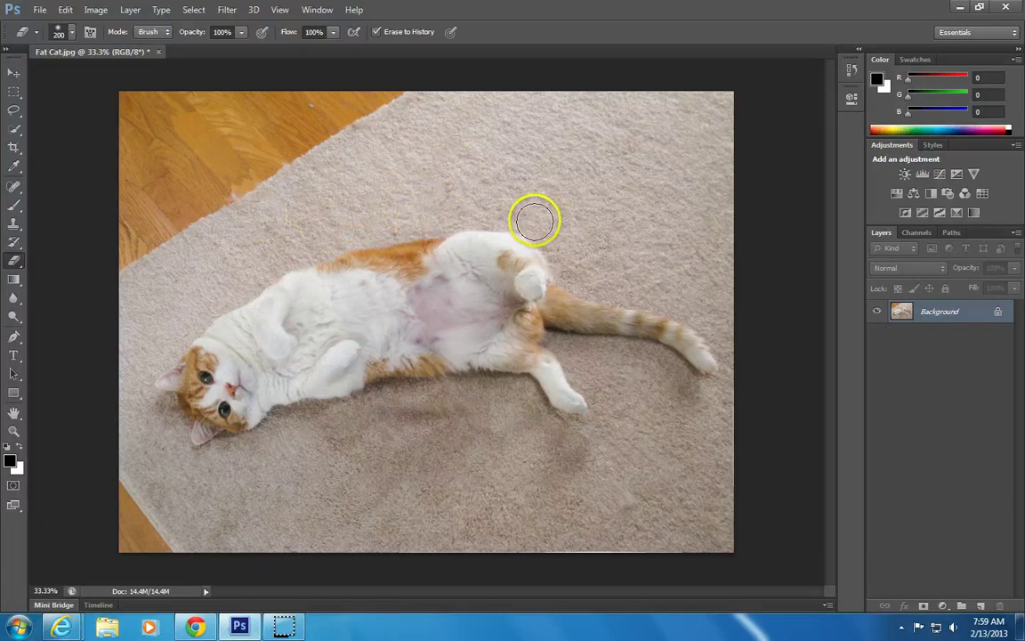